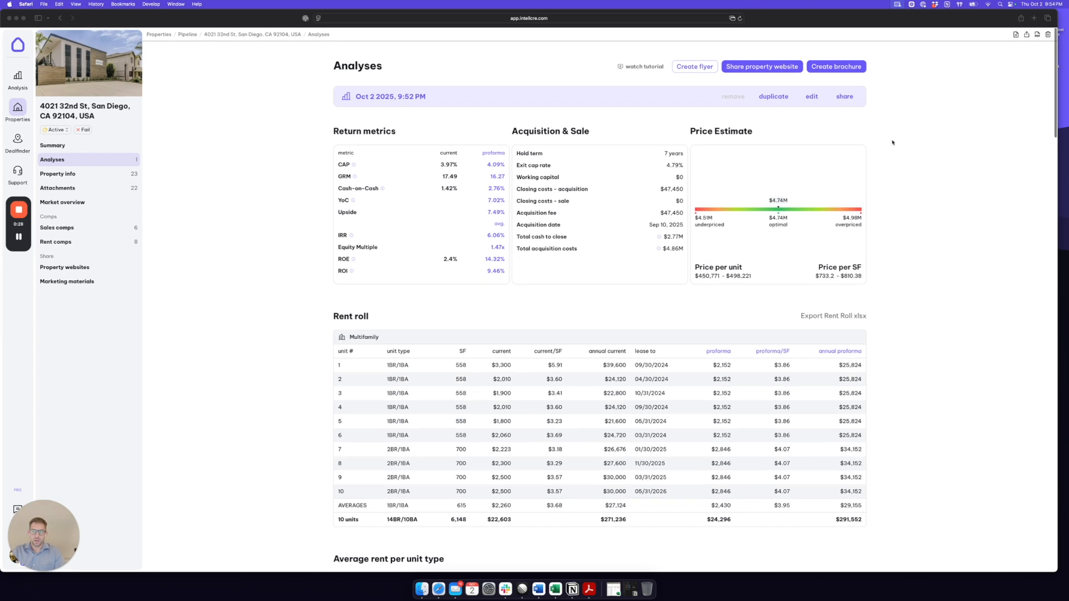
- Open the Oct 2, 2025 analysis for editing and review its proforma rents and proforma rent growth
click(900, 100)
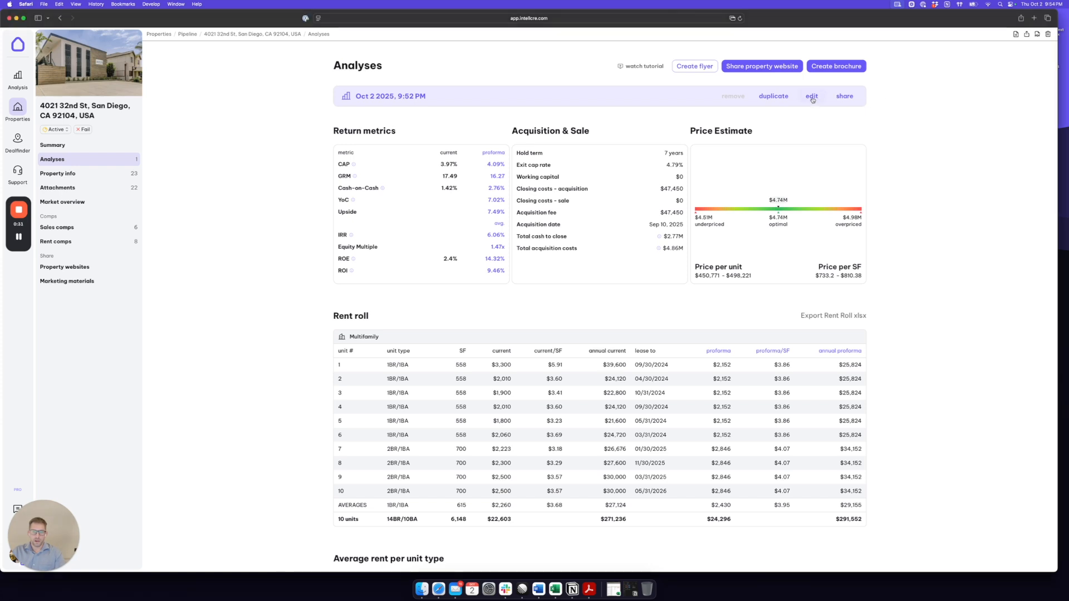
click(811, 96)
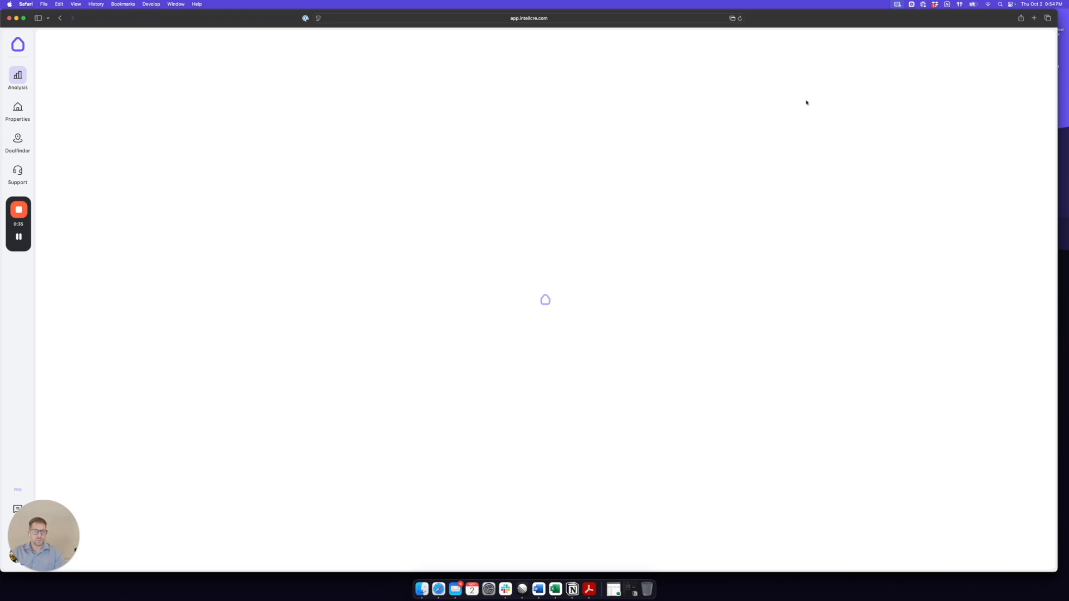
scroll(821, 243, down, 1)
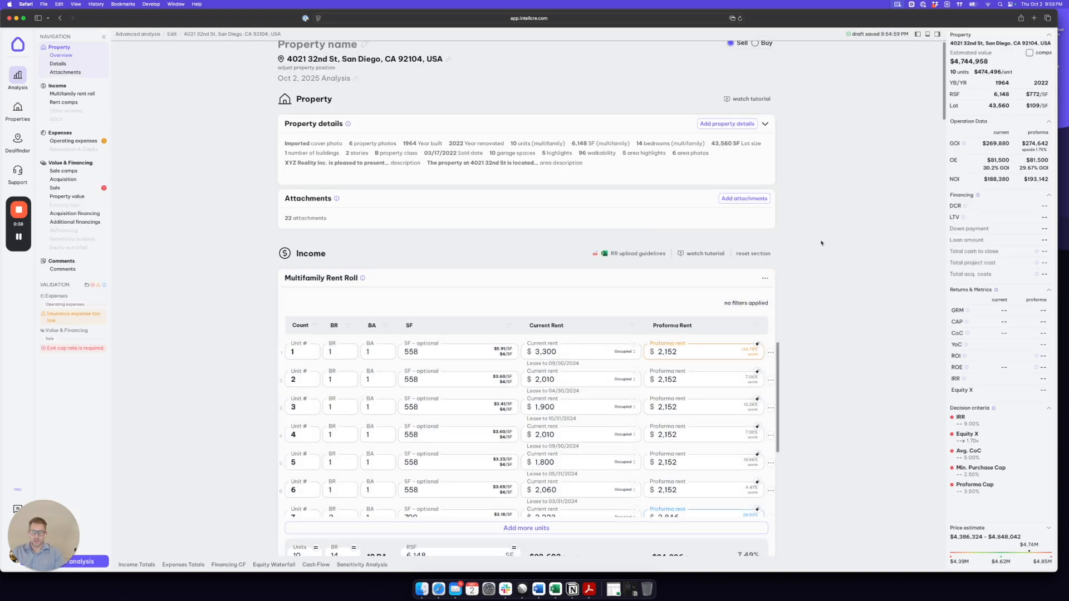
scroll(821, 243, down, 5)
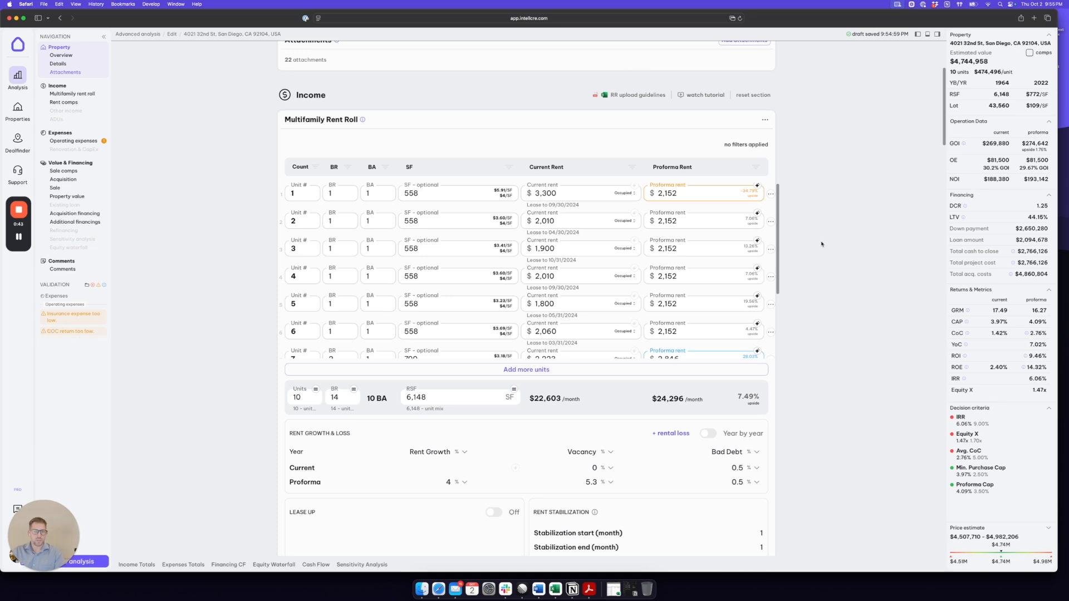
scroll(823, 240, down, 3)
click(693, 214)
scroll(504, 262, down, 3)
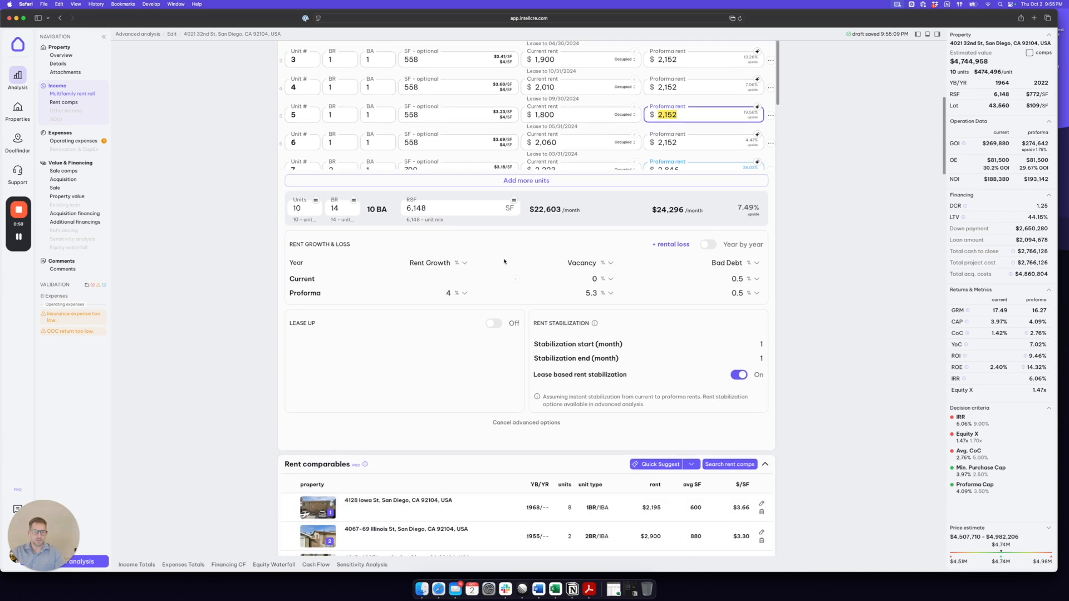
click(448, 293)
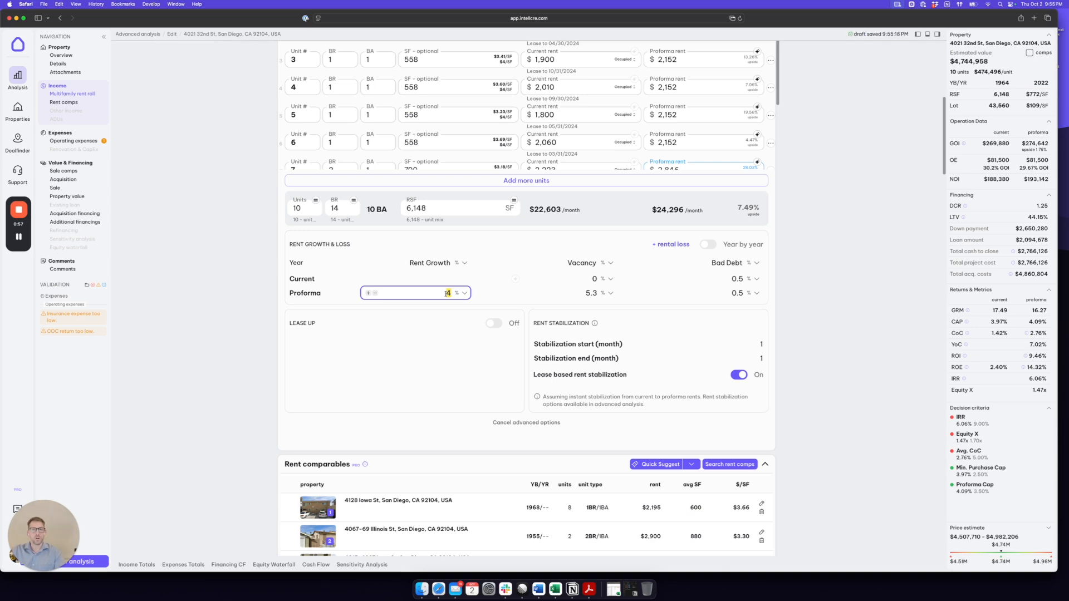
- Examine the operating expenses, the sale hold term, the property value and the exit cap rate
scroll(784, 261, down, 15)
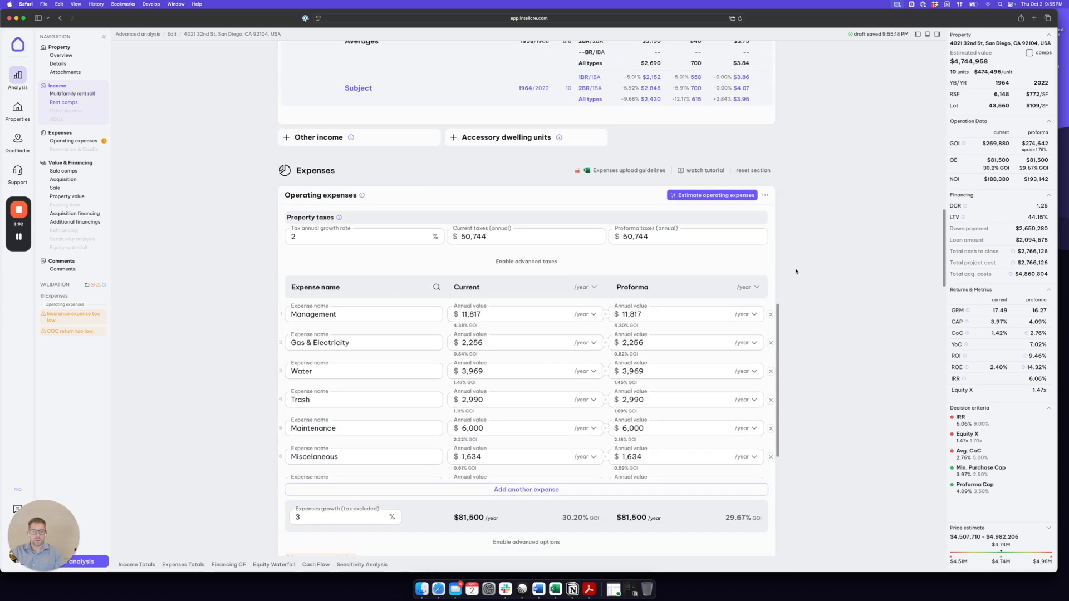
scroll(793, 272, down, 8)
scroll(813, 268, down, 7)
scroll(812, 269, down, 4)
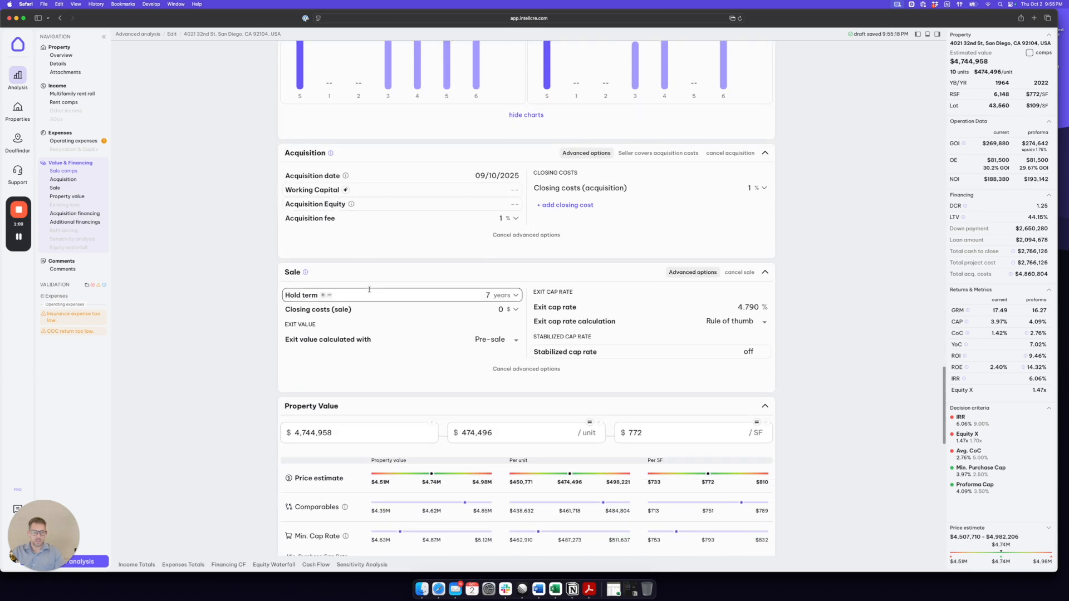
click(488, 295)
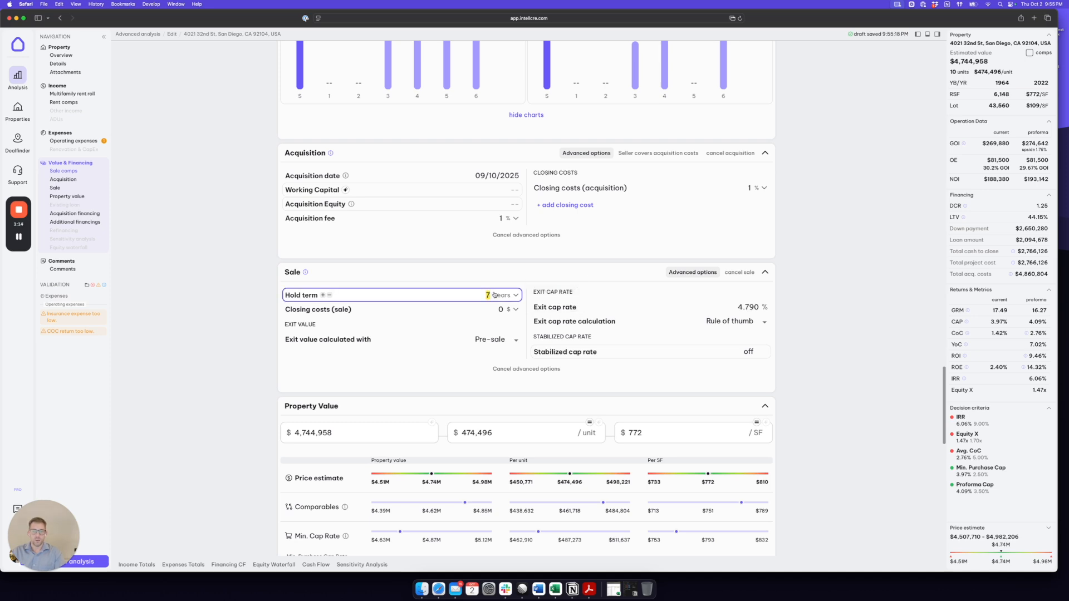
scroll(562, 297, down, 1)
click(375, 390)
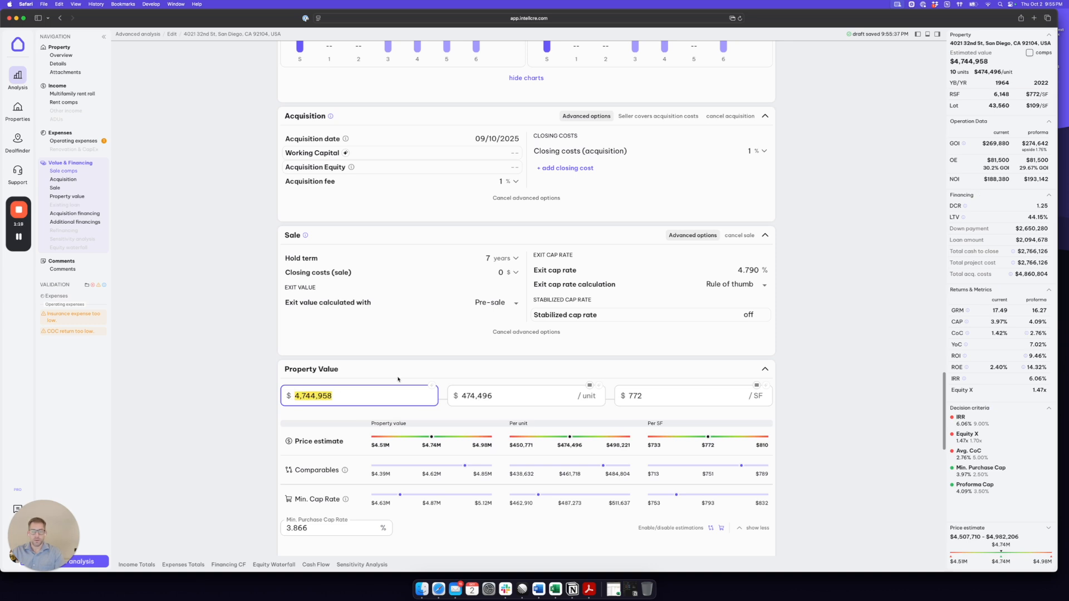
click(762, 270)
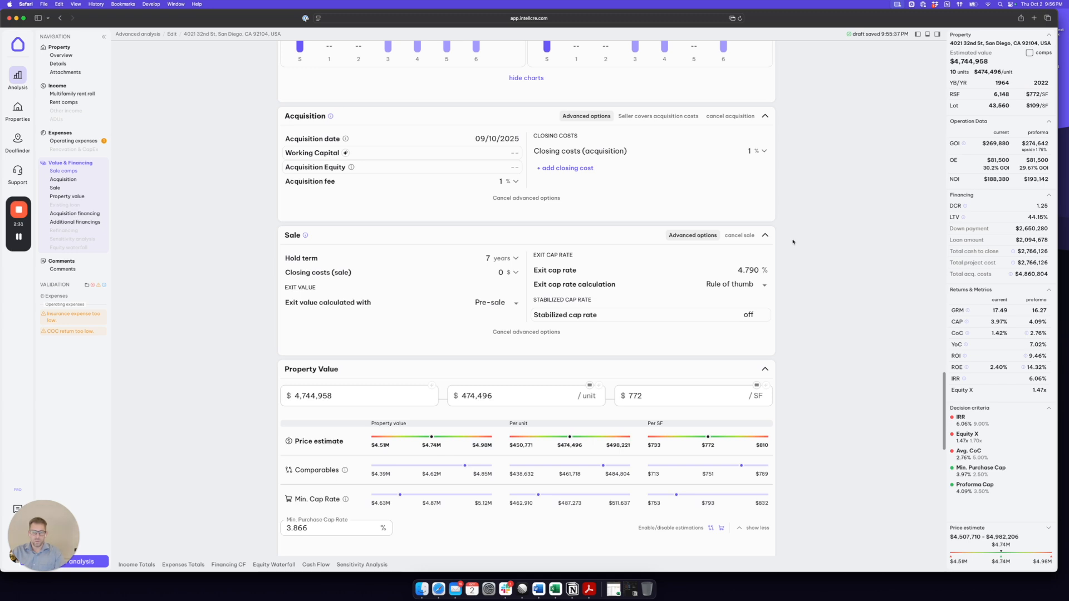
- Add a sensitivity analysis that includes the exit cap rate, purchase price, proforma rent growth and hold term steps
scroll(793, 242, down, 5)
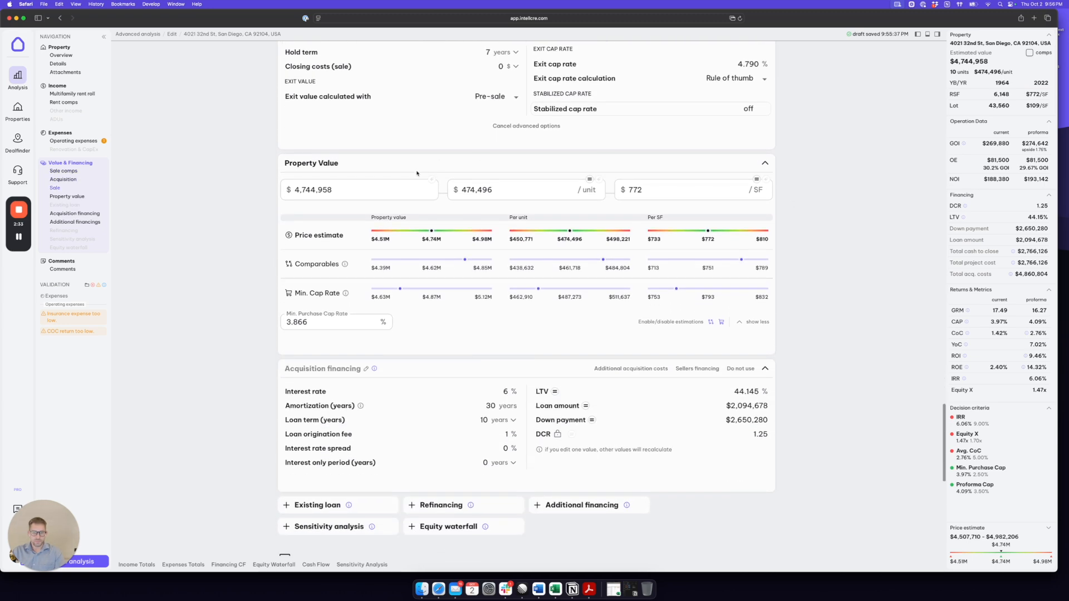
scroll(521, 176, down, 3)
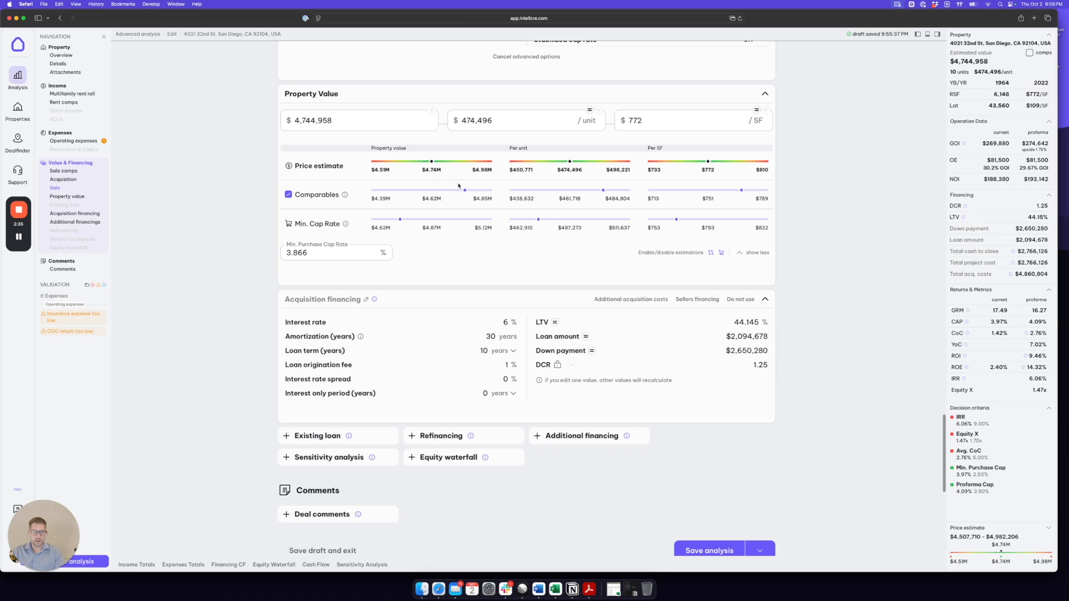
scroll(454, 161, down, 3)
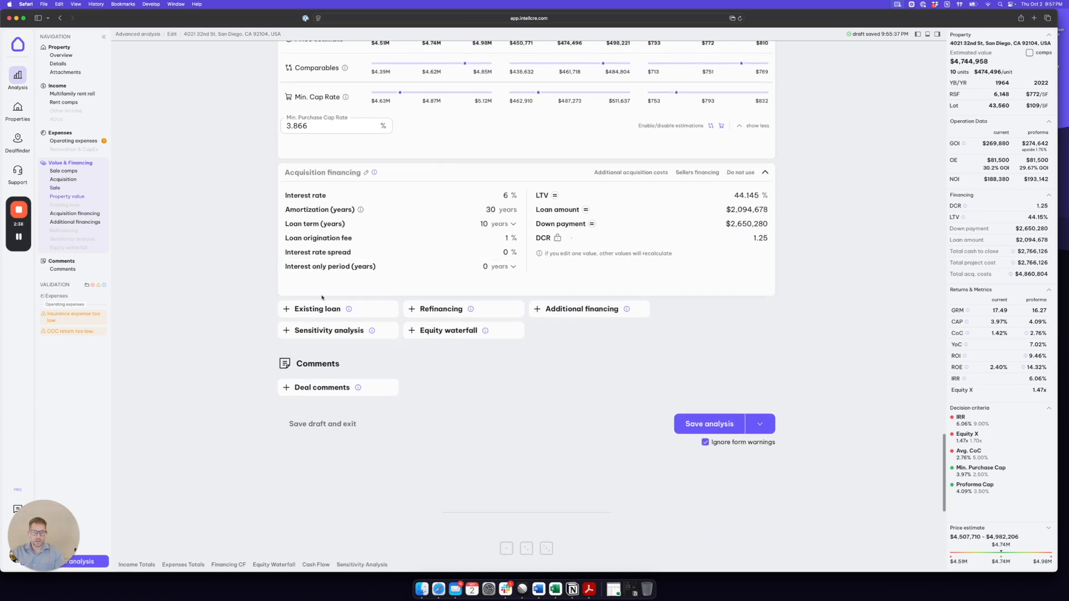
scroll(323, 295, down, 1)
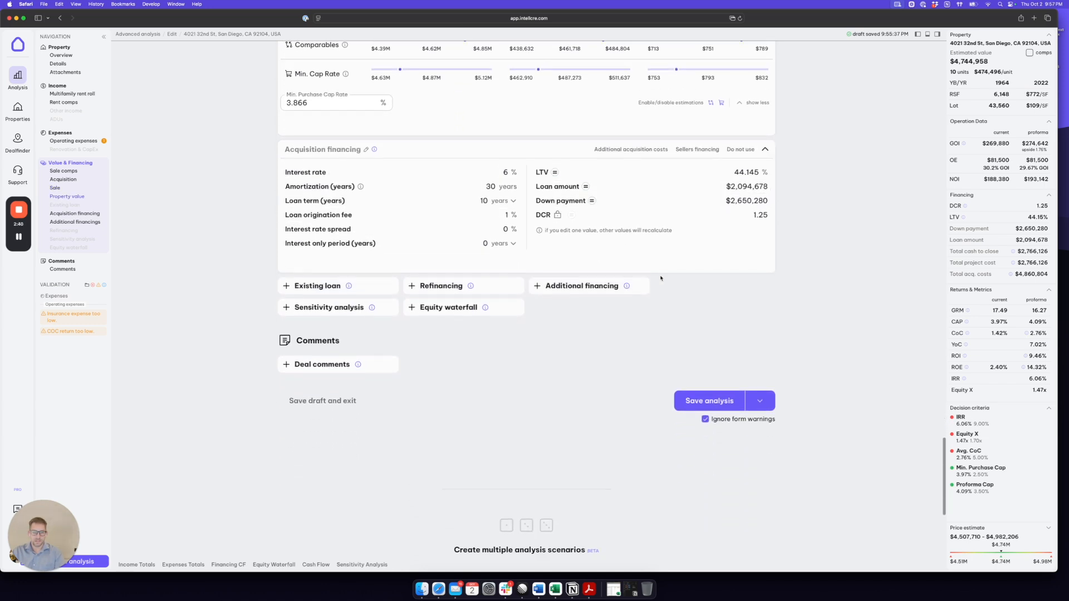
click(336, 312)
scroll(356, 290, up, 4)
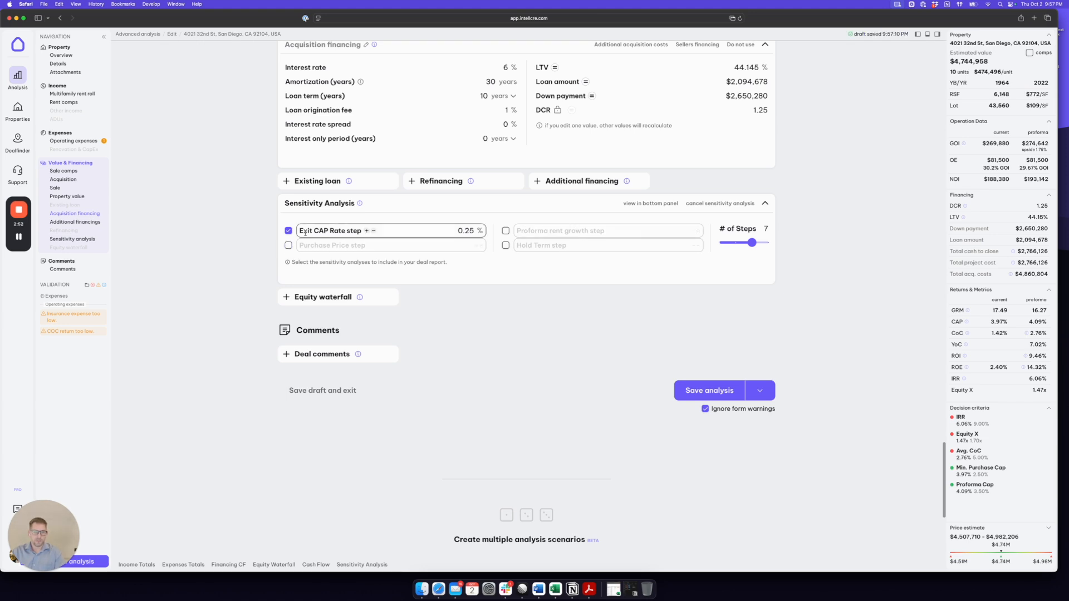
click(288, 246)
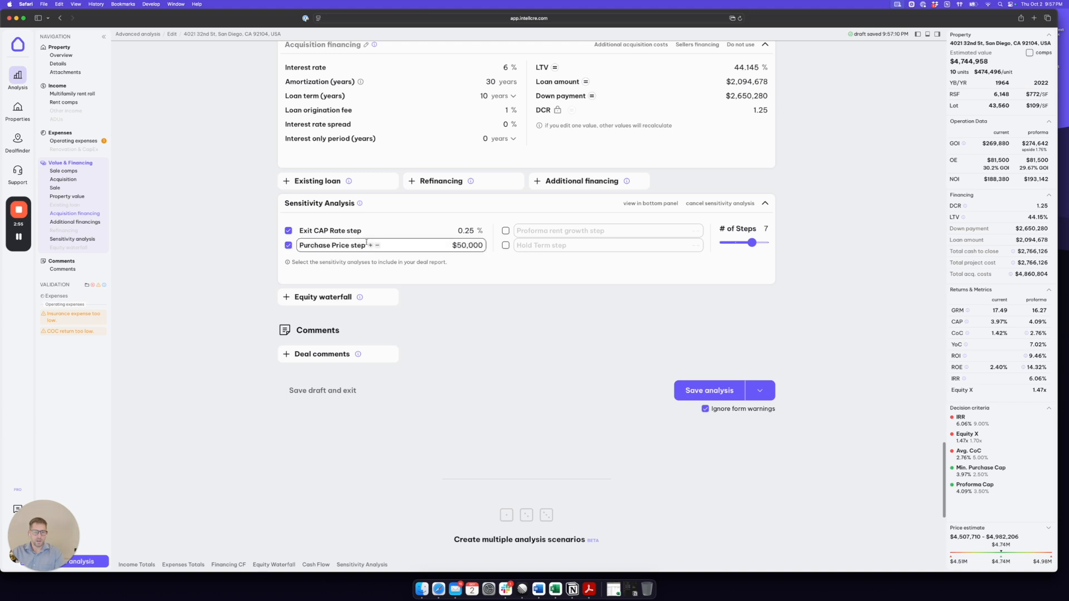
click(507, 232)
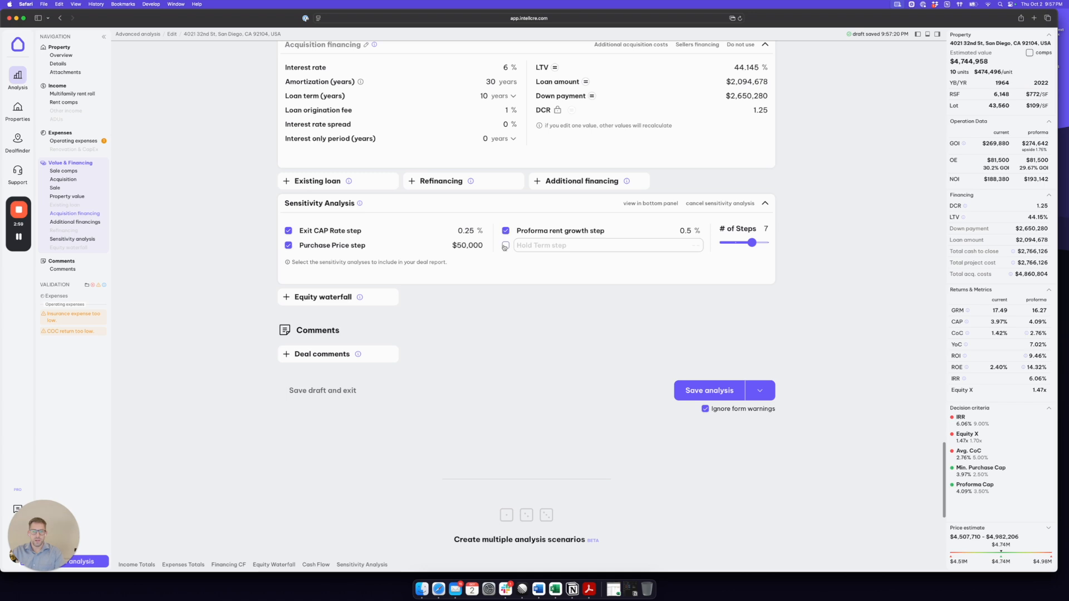
click(506, 246)
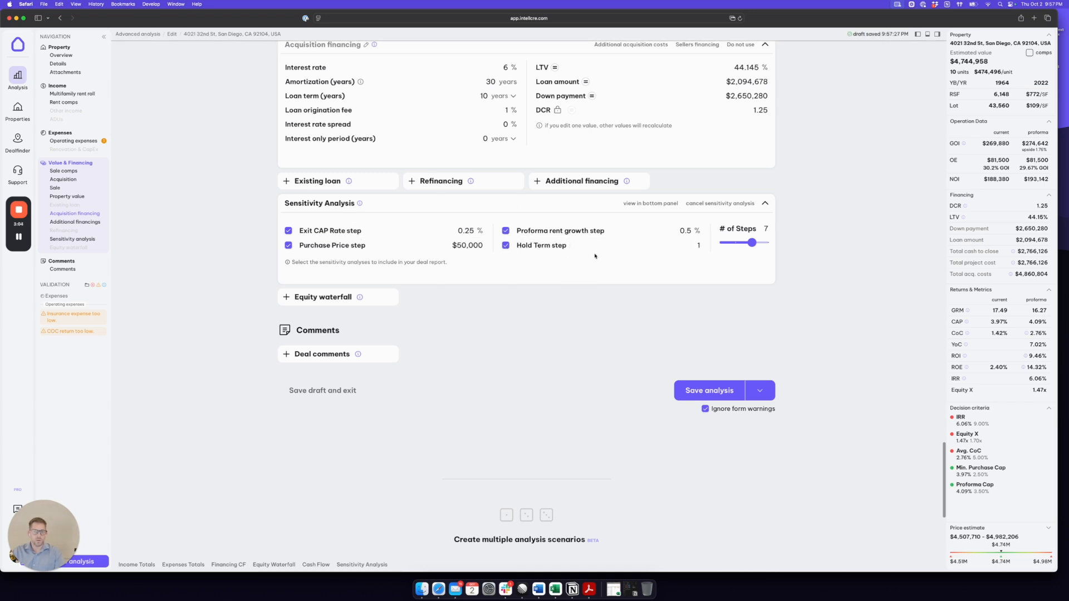
- Show the sensitivity analysis results below the form and enlarge their display area
scroll(808, 249, up, 1)
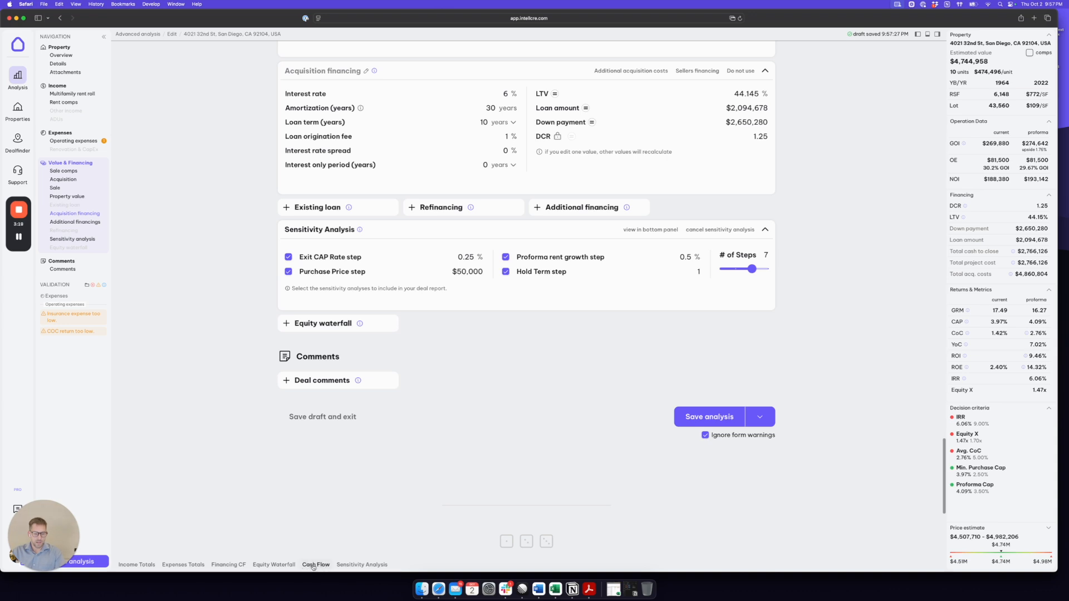
click(357, 566)
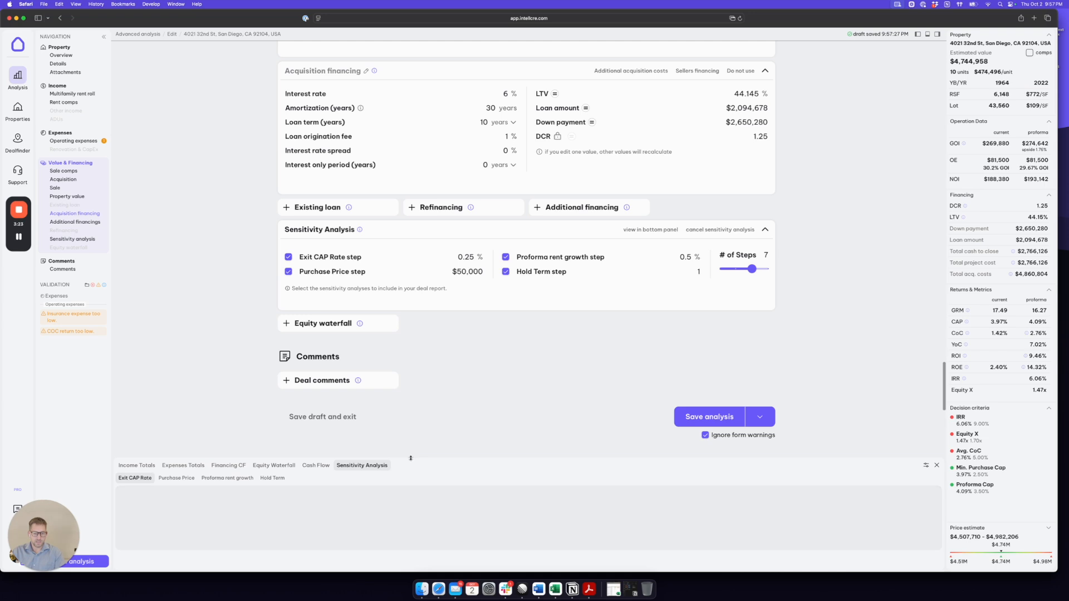
drag(410, 458, 402, 338)
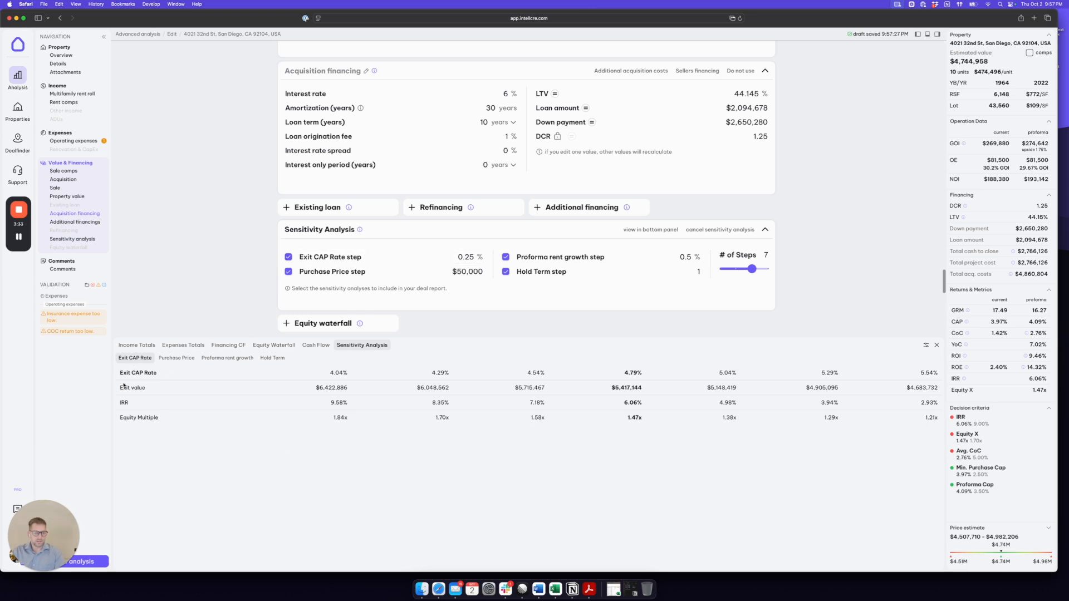
- Compare the base-case column of the exit cap rate sensitivity results with the number of steps and the sale's exit cap rate
drag(768, 255, 718, 255)
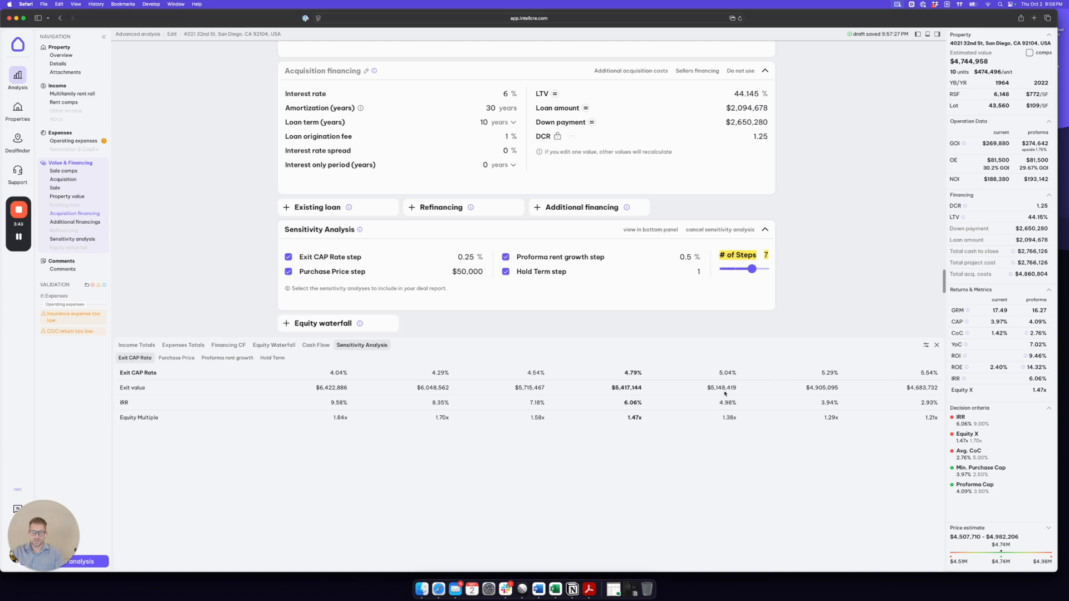
drag(639, 372, 623, 373)
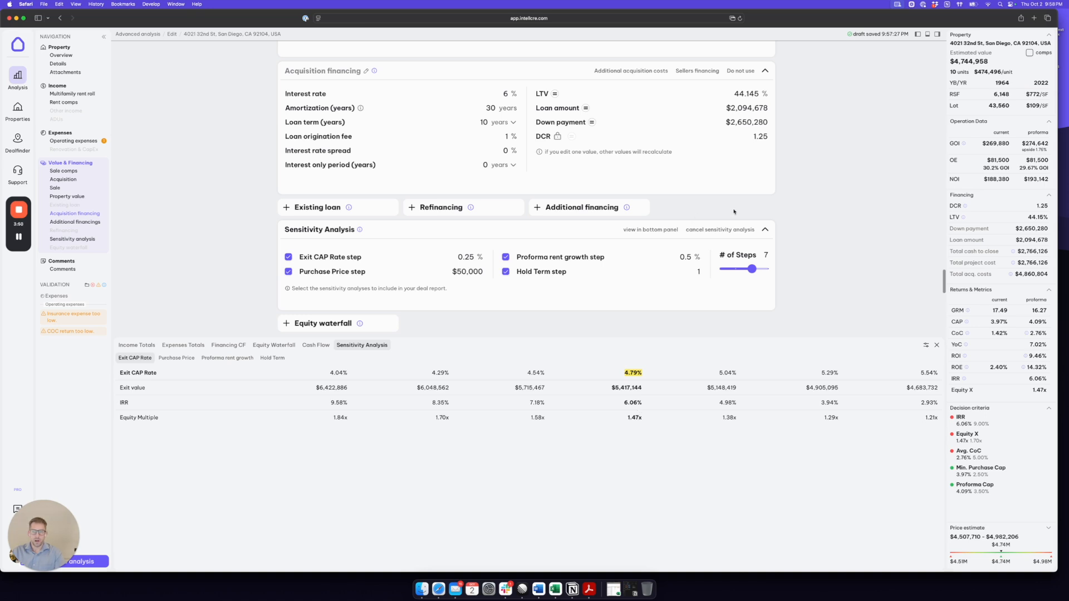
scroll(684, 219, up, 10)
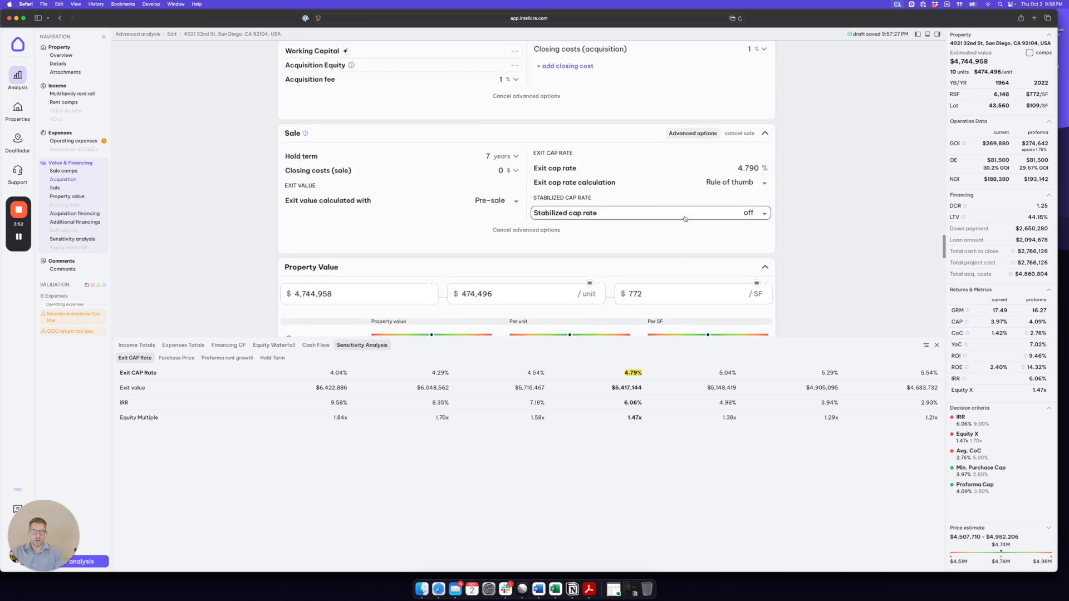
click(738, 168)
drag(739, 168, 758, 168)
drag(643, 374, 622, 374)
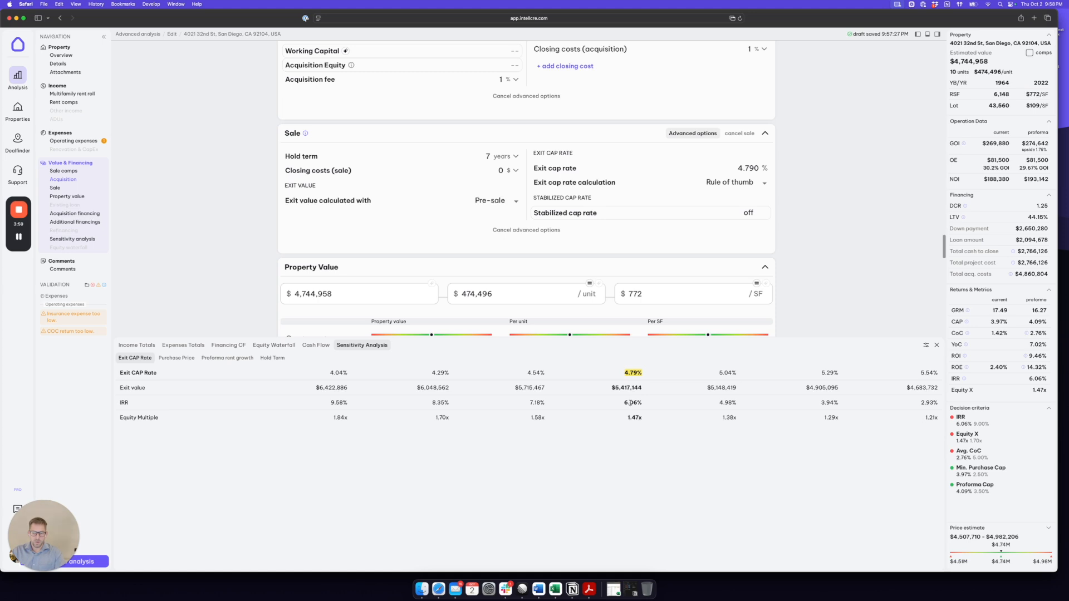
drag(643, 389, 613, 389)
- Shrink the results area and set the sensitivity analysis's exit cap rate step to 0.1%
drag(653, 337, 631, 410)
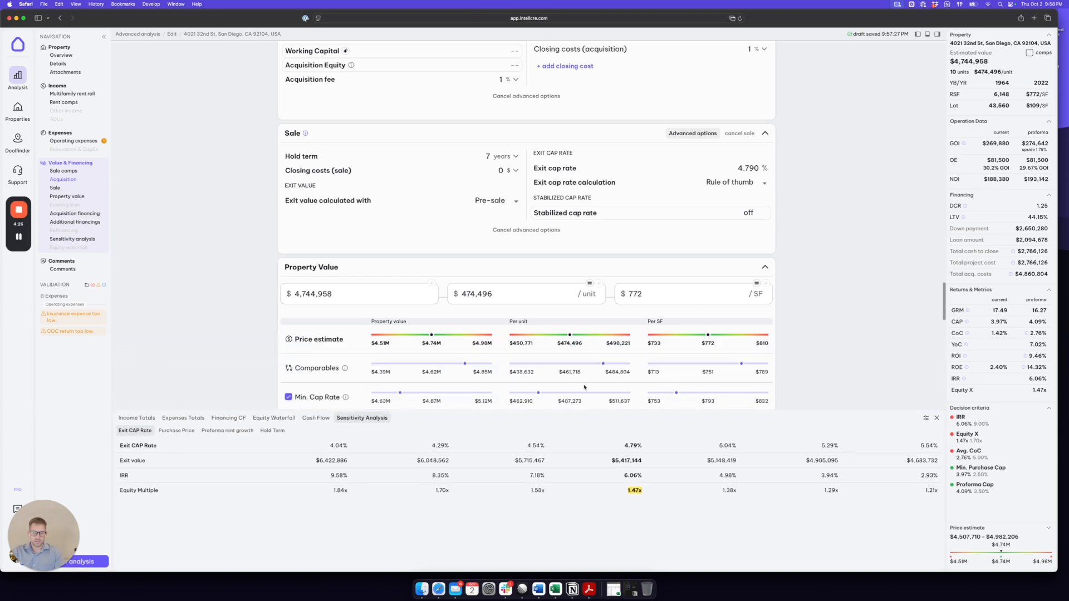
scroll(501, 282, down, 10)
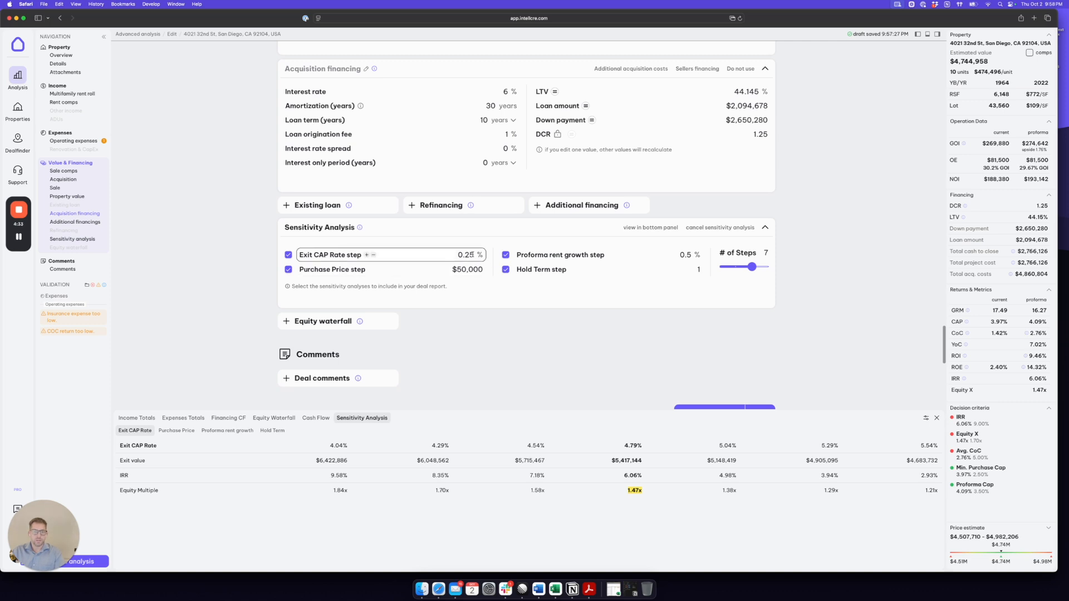
click(471, 254)
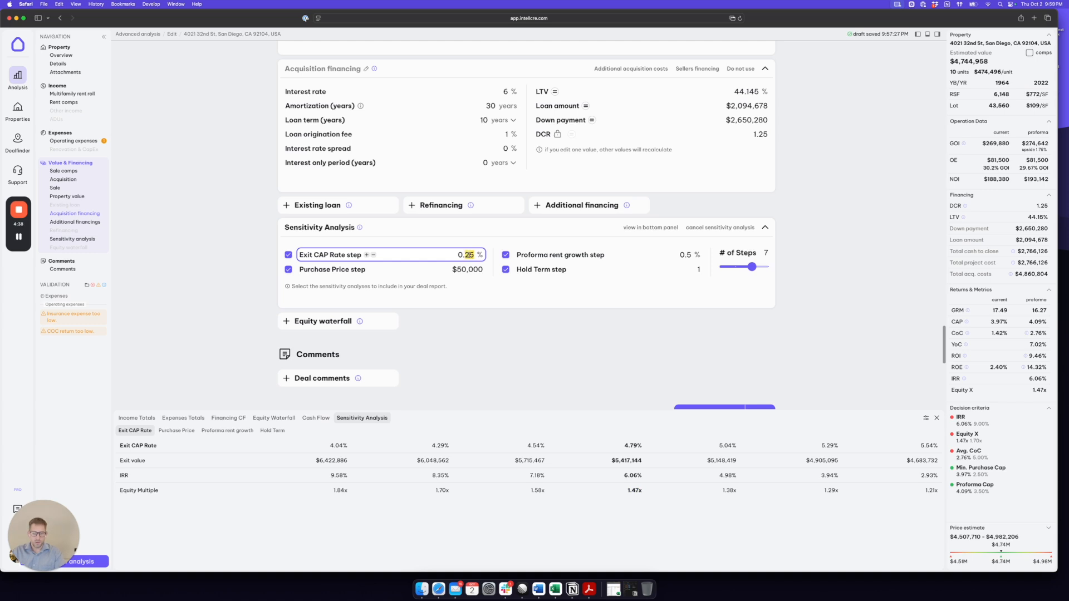
text(1)
- Examine how exit value, IRR and equity multiple vary across the lower and higher exit cap rate columns
drag(637, 446, 619, 446)
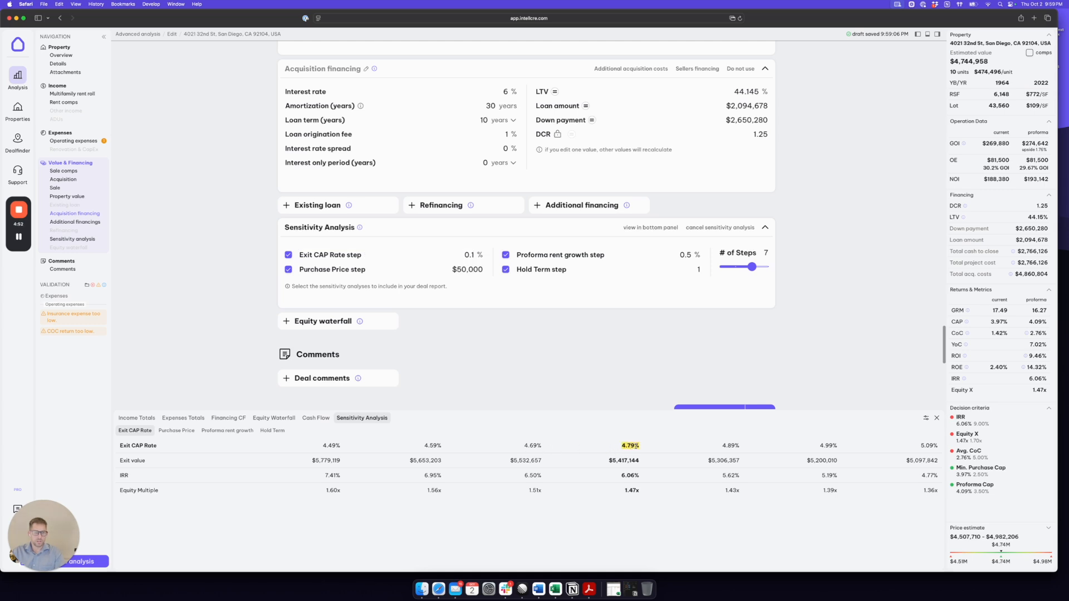
click(535, 446)
double_click(470, 255)
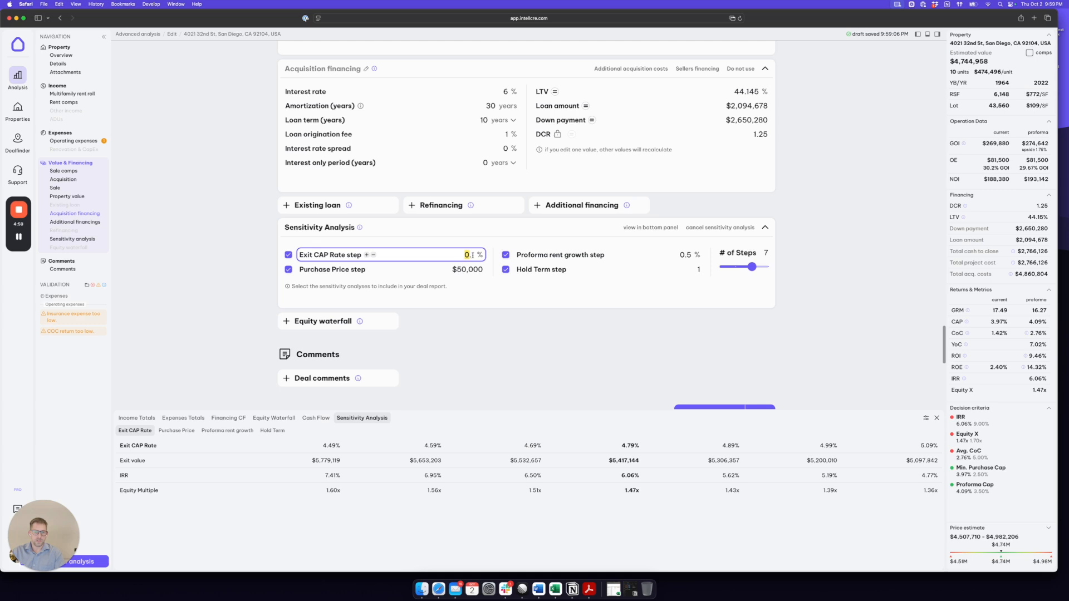
drag(439, 445, 427, 446)
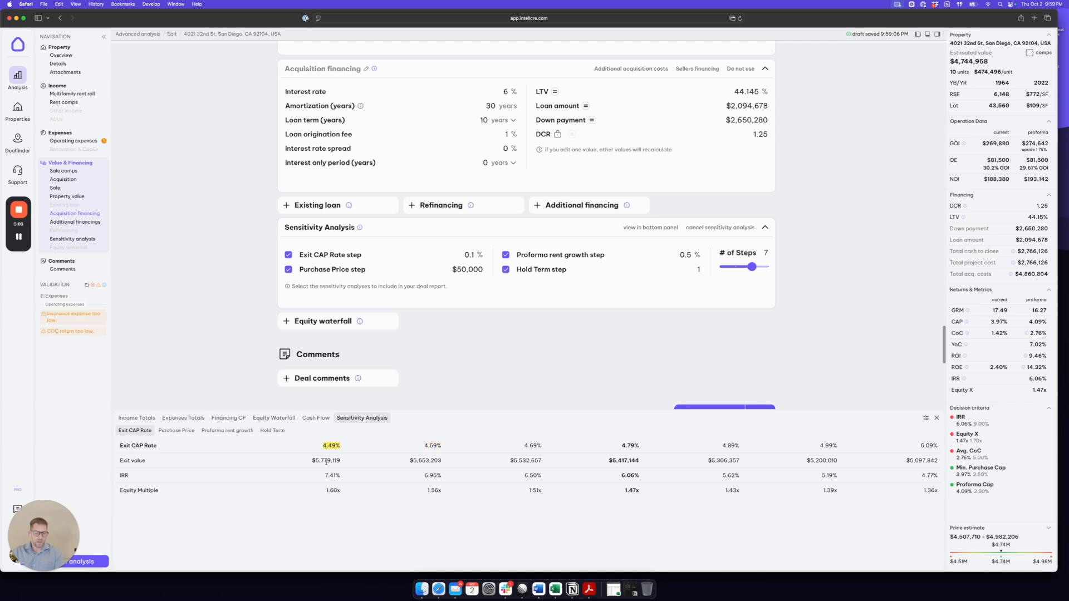
drag(313, 462, 339, 491)
drag(640, 445, 614, 447)
drag(723, 445, 737, 446)
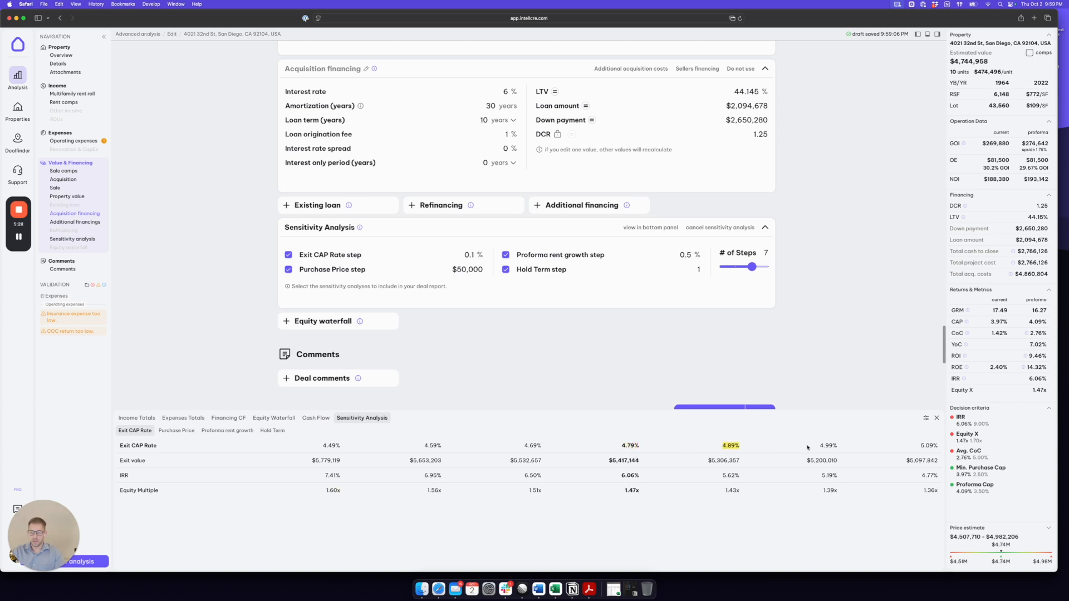
drag(820, 445, 838, 446)
drag(706, 462, 739, 491)
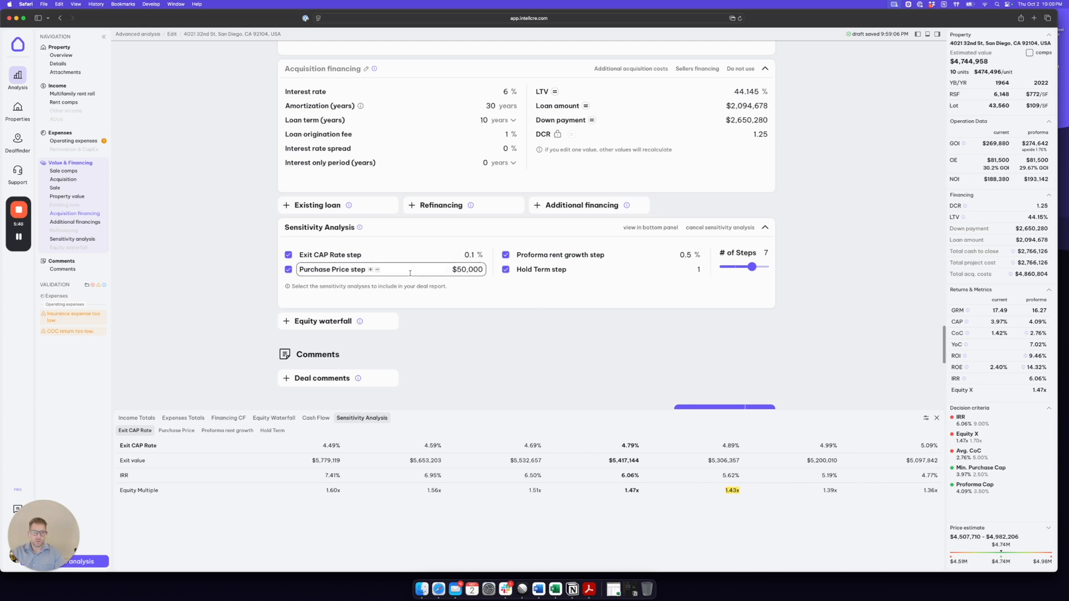
- Set the sensitivity analysis's purchase price step to $150,000 and show the purchase price results
click(461, 269)
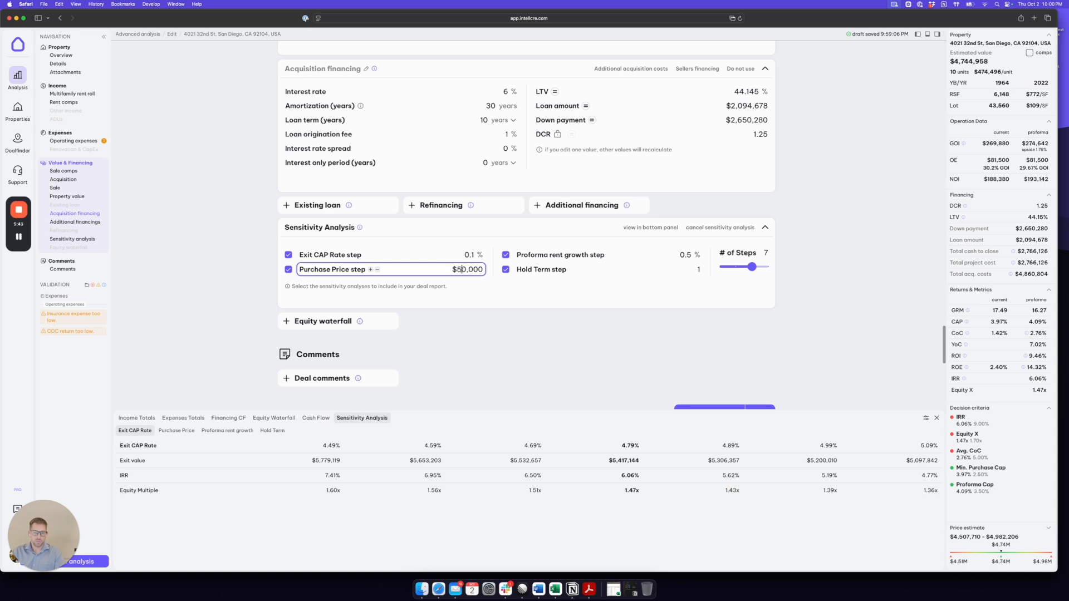
text(1)
click(177, 431)
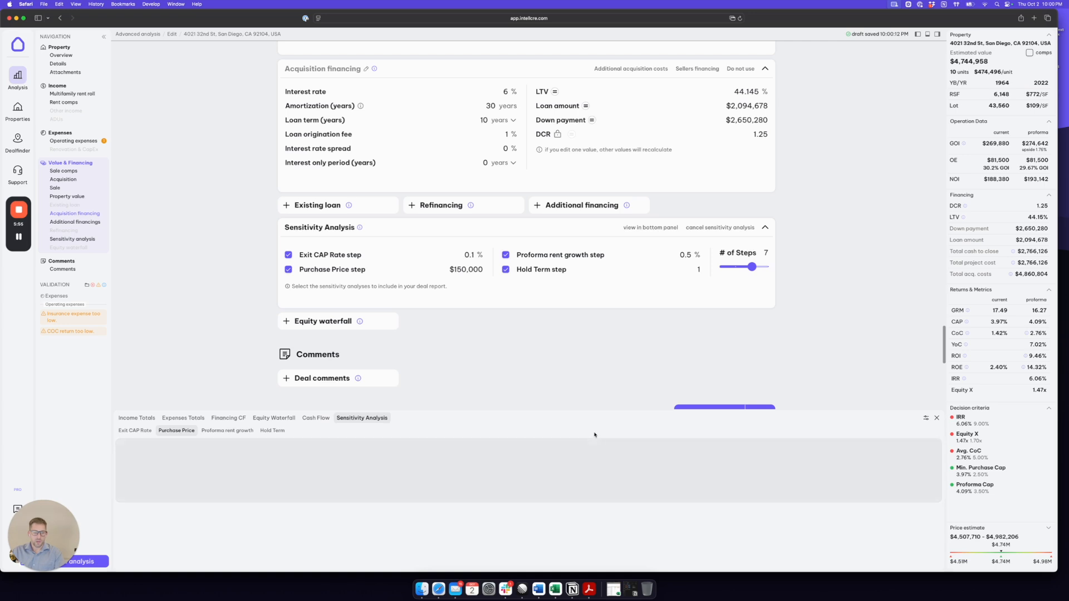
- Compare the base-case purchase price in the sensitivity results with the amount entered as the property value
drag(614, 445, 640, 445)
scroll(410, 253, up, 5)
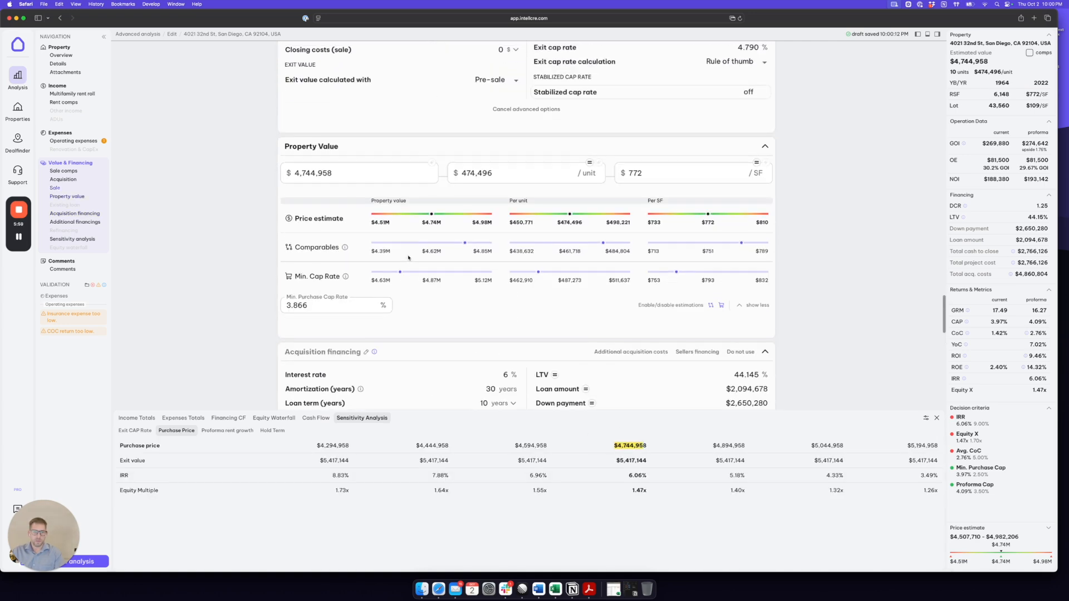
drag(336, 173, 292, 174)
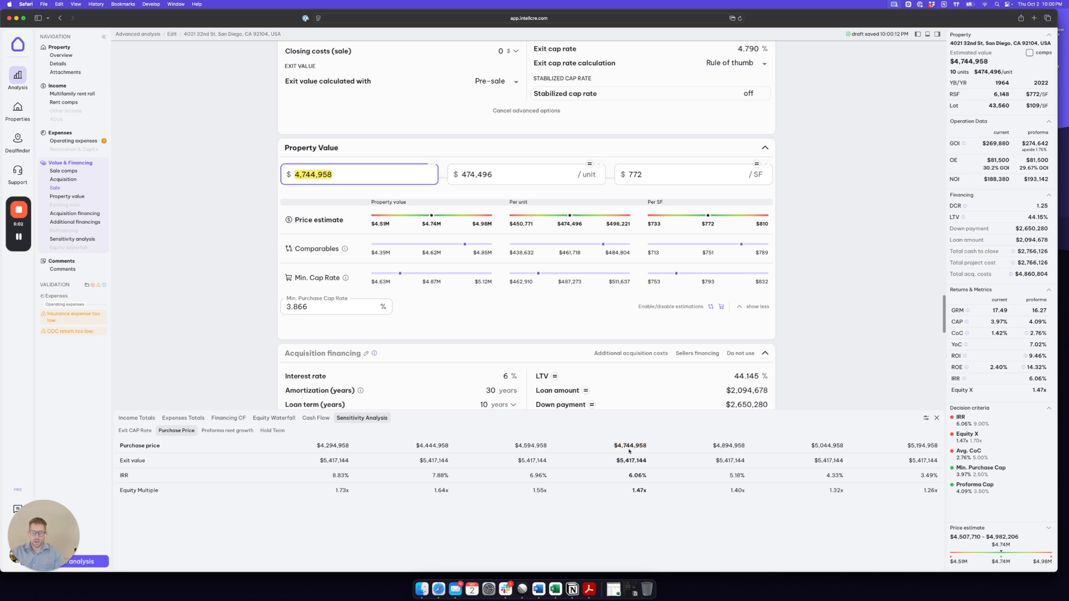
- Examine how IRR and equity multiple vary across the lower and higher purchase price columns
drag(548, 447, 516, 446)
scroll(505, 333, down, 5)
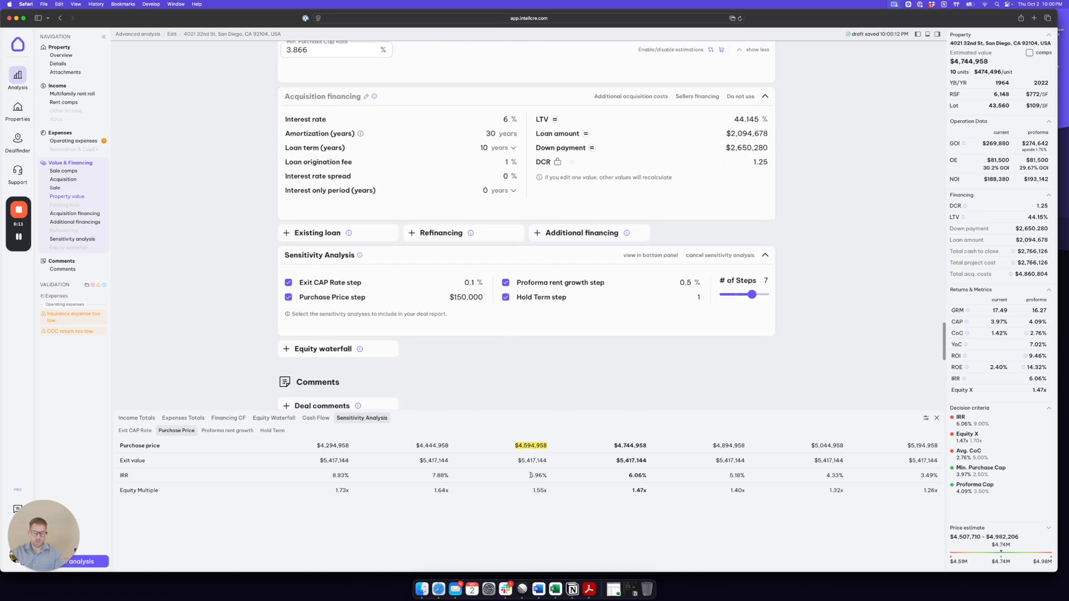
drag(530, 476, 547, 476)
drag(433, 476, 444, 476)
drag(713, 445, 742, 490)
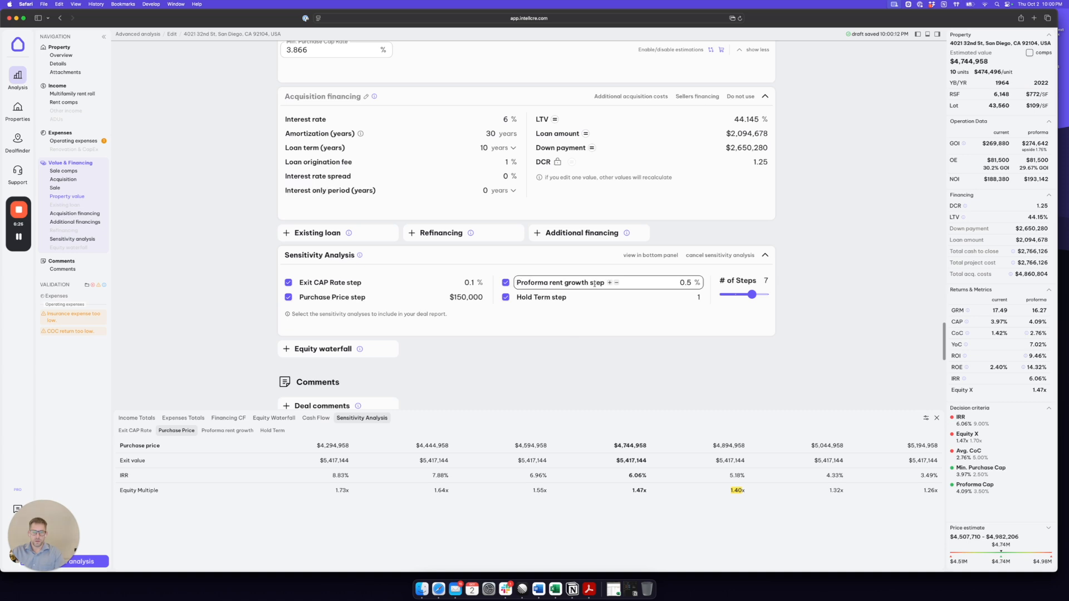
- Check the proforma rent growth step, show its sensitivity results and locate the base-case growth rate
double_click(685, 282)
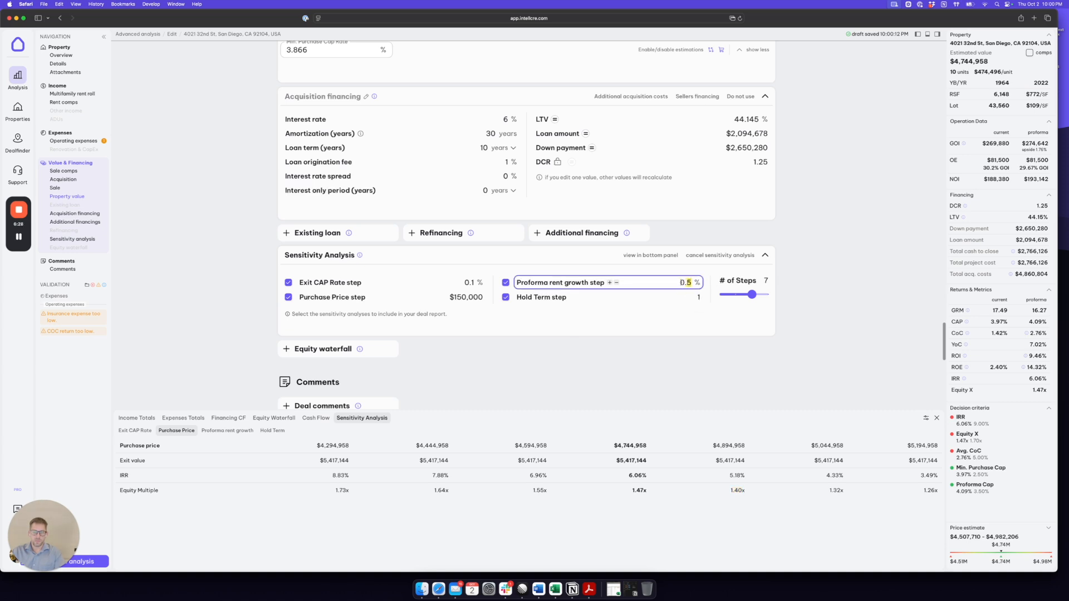
click(232, 435)
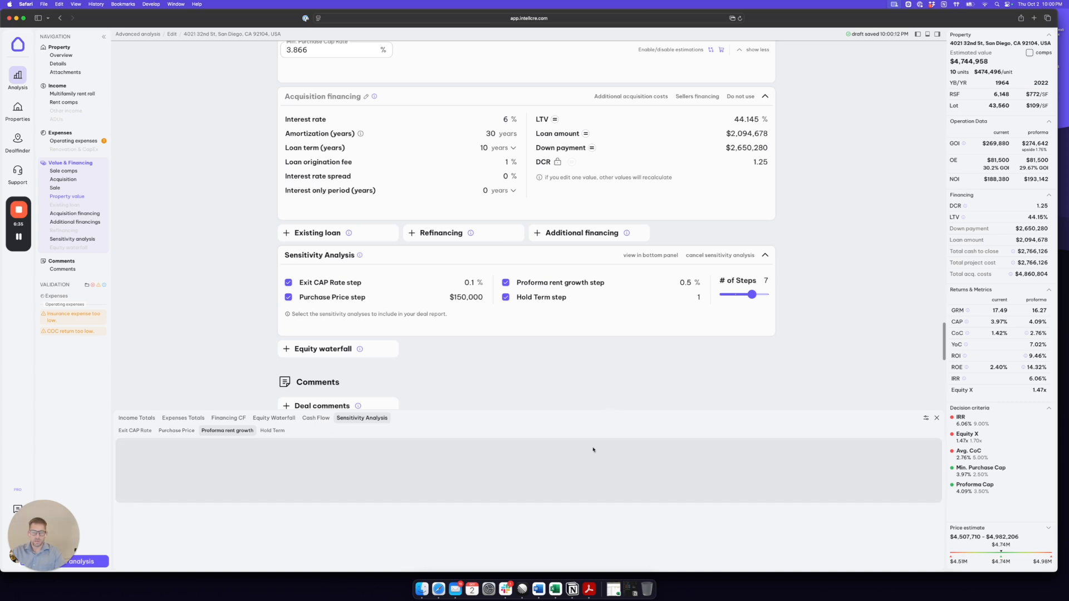
double_click(654, 446)
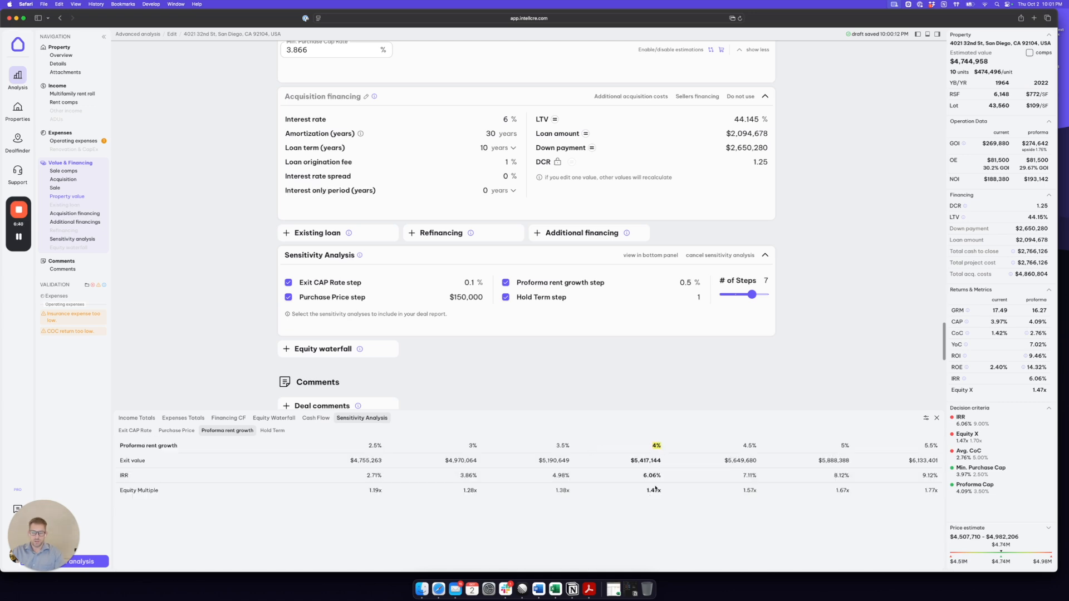
- Examine exit value, IRR and equity multiple in the lowest and highest proforma rent growth columns
double_click(568, 446)
double_click(377, 490)
double_click(374, 476)
drag(923, 444, 937, 445)
drag(907, 461, 934, 490)
- Show the hold term sensitivity results and reduce the height of their display area
mouse_move(560, 299)
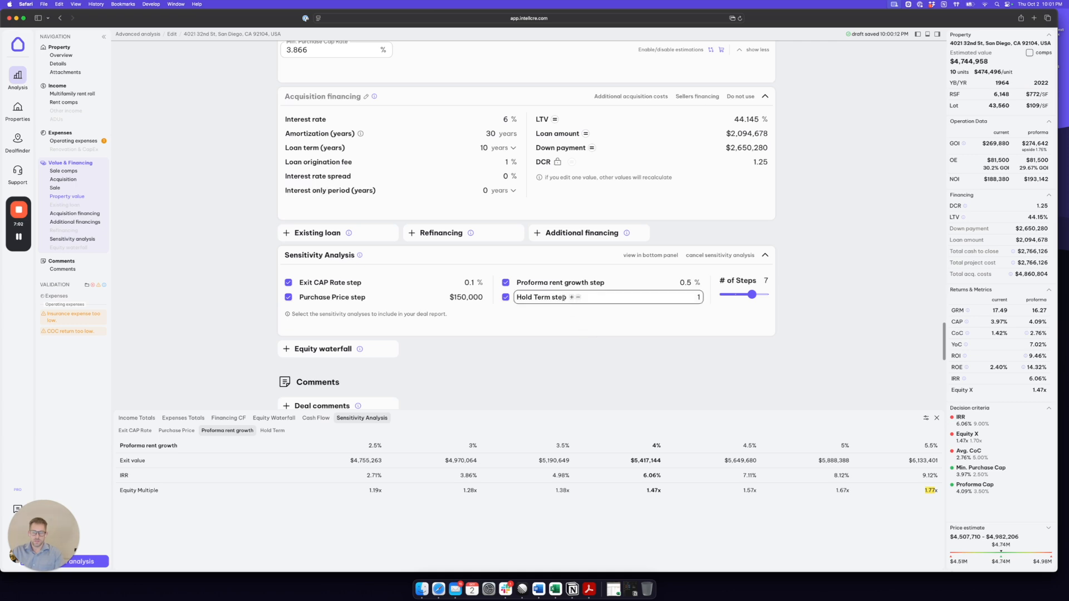
click(273, 430)
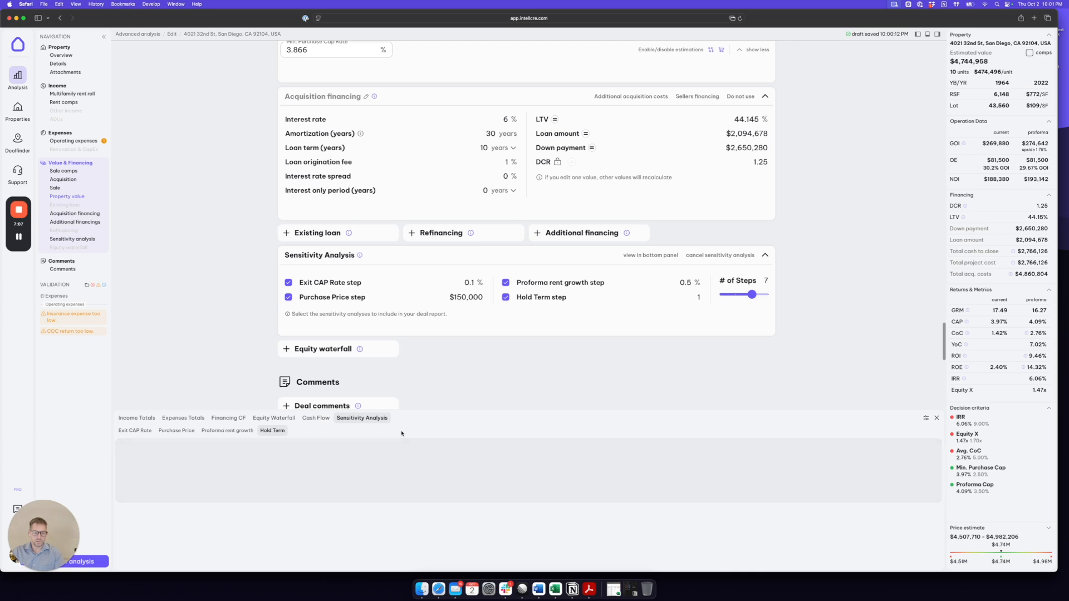
drag(467, 412, 464, 443)
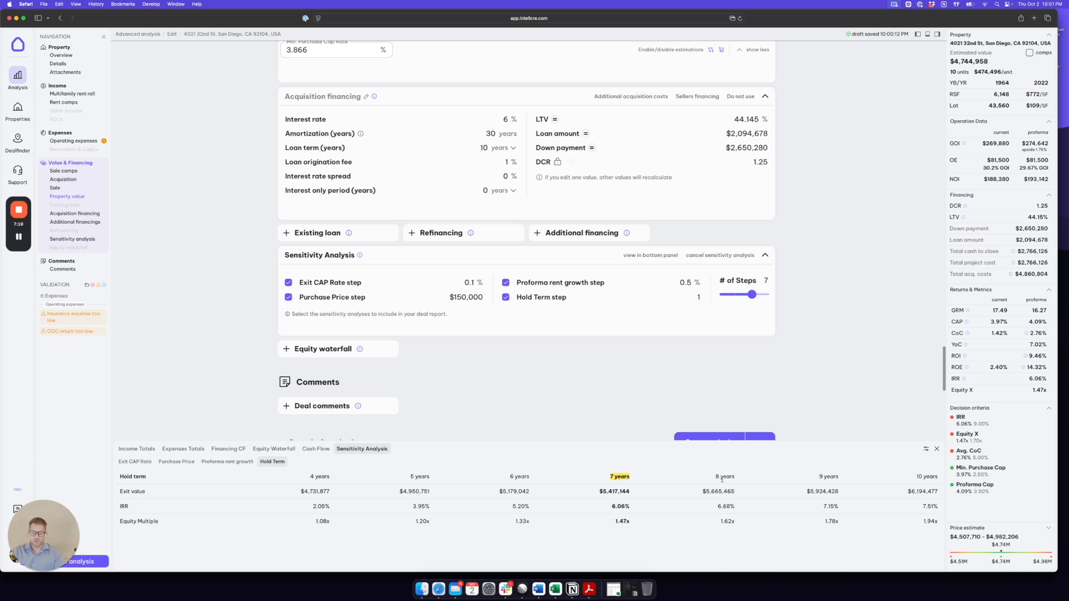
- Review the hold term columns longer and shorter than the 7-year base case
drag(718, 477, 735, 478)
drag(818, 477, 839, 478)
drag(528, 477, 508, 477)
drag(430, 481, 409, 477)
drag(333, 478, 309, 478)
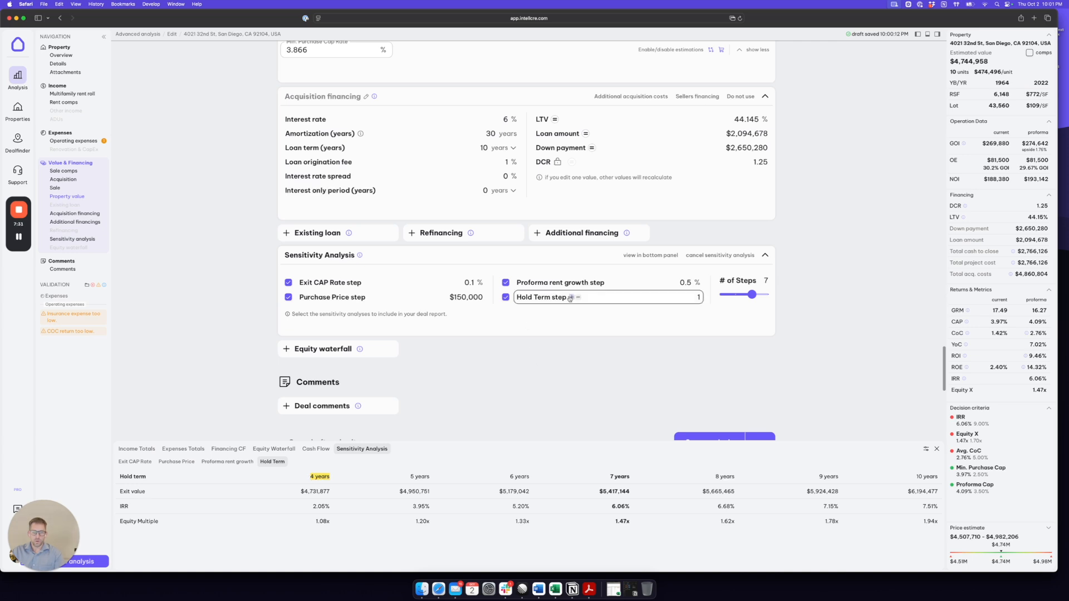
- Compare the acquisition financing's loan term with the longest hold term in the sensitivity results
mouse_move(570, 443)
mouse_down()
mouse_move(573, 494)
mouse_move(577, 446)
mouse_up()
scroll(357, 149, up, 2)
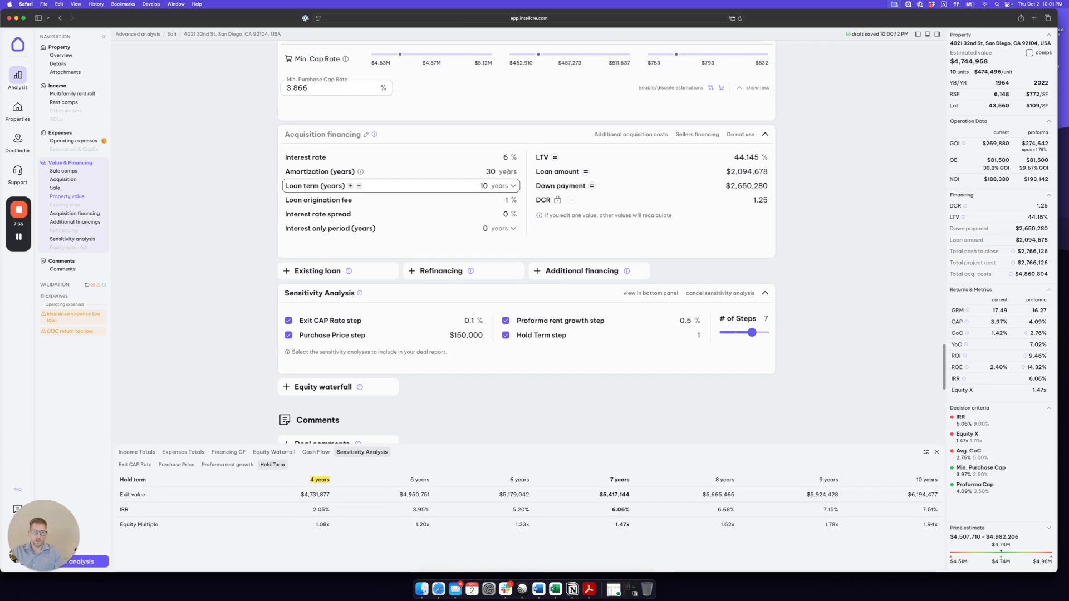
drag(345, 186, 288, 186)
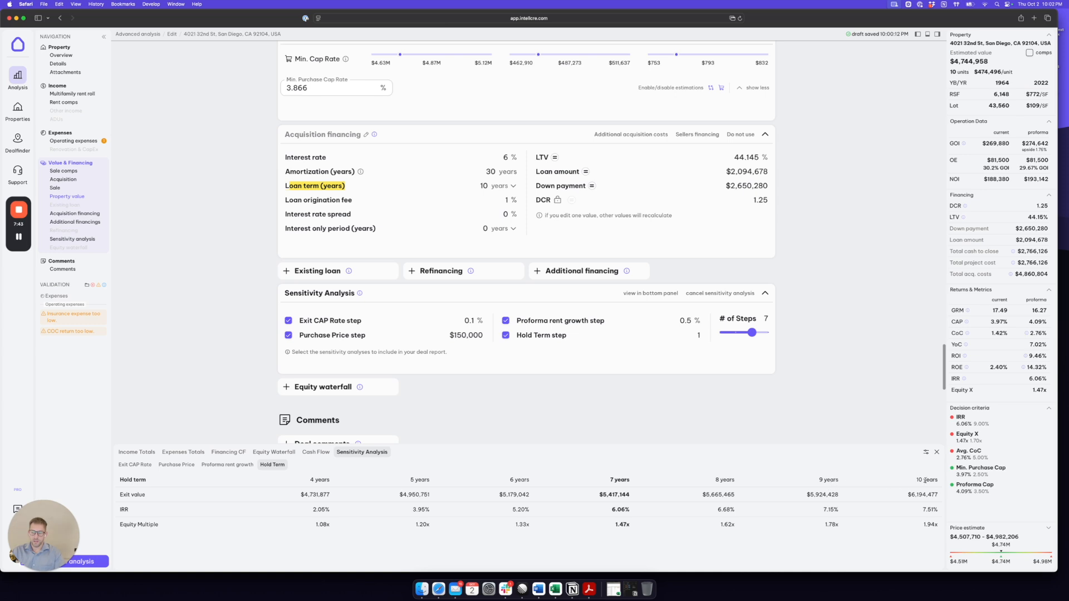
drag(916, 480, 938, 480)
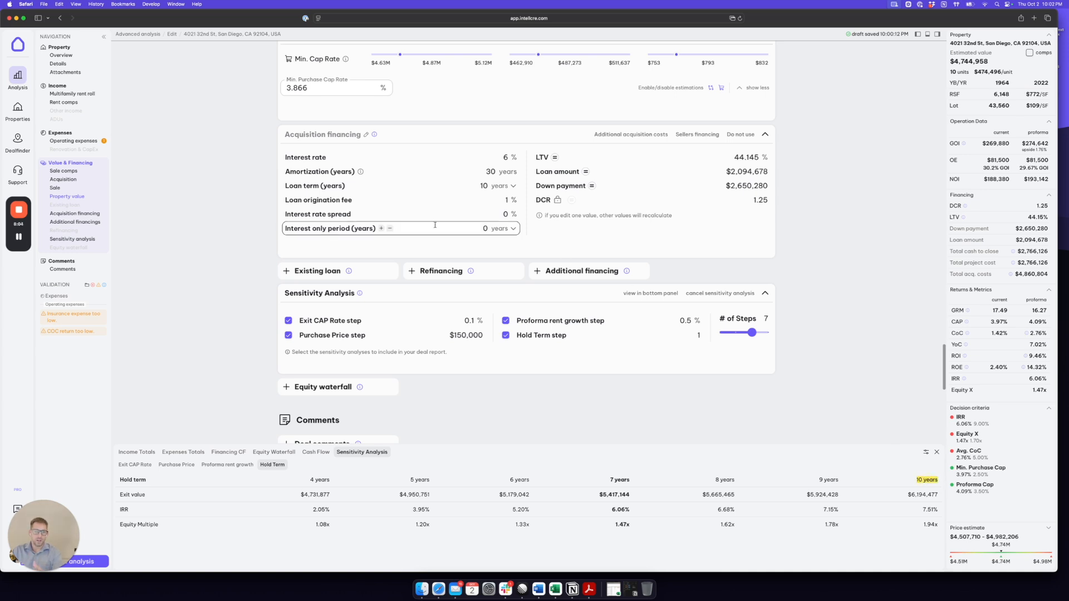
drag(344, 186, 282, 186)
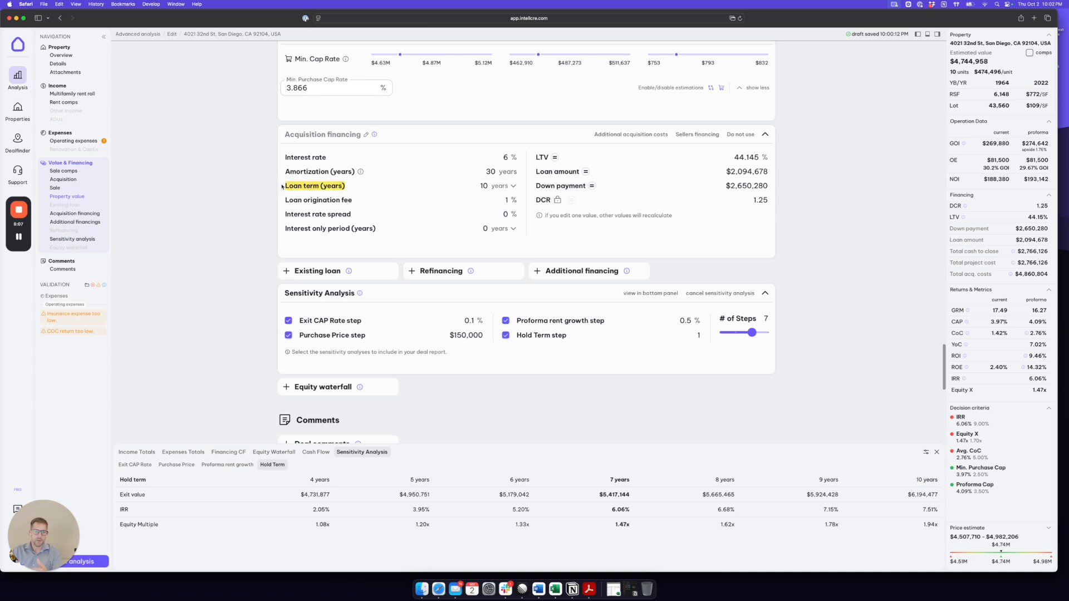
- Shrink the sensitivity results area further and bring the property value and acquisition financing sections back into view
click(823, 235)
drag(443, 446, 434, 475)
drag(431, 487, 430, 486)
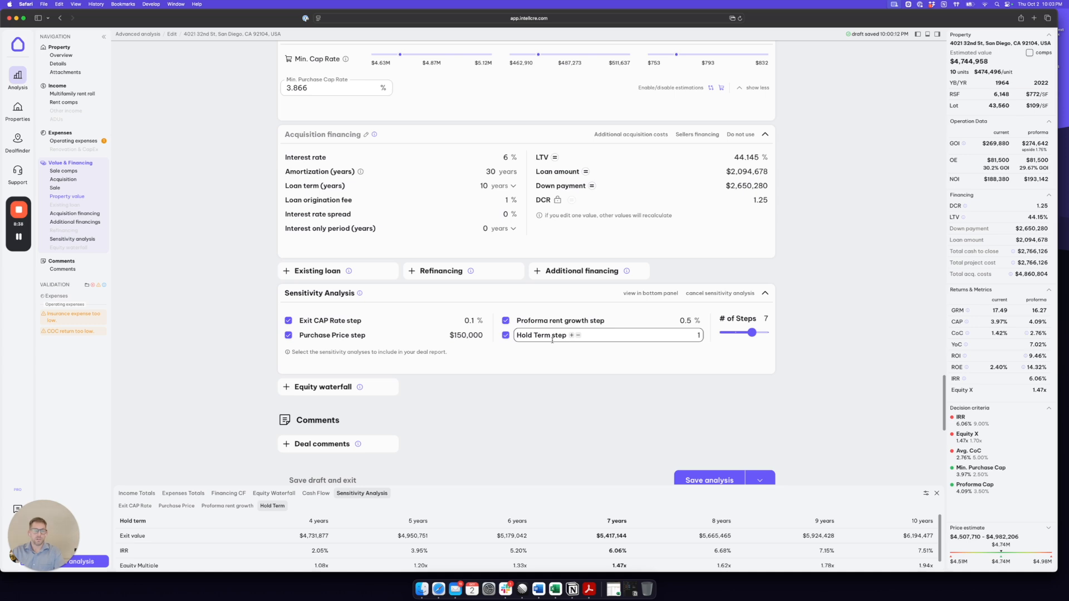
scroll(805, 302, up, 3)
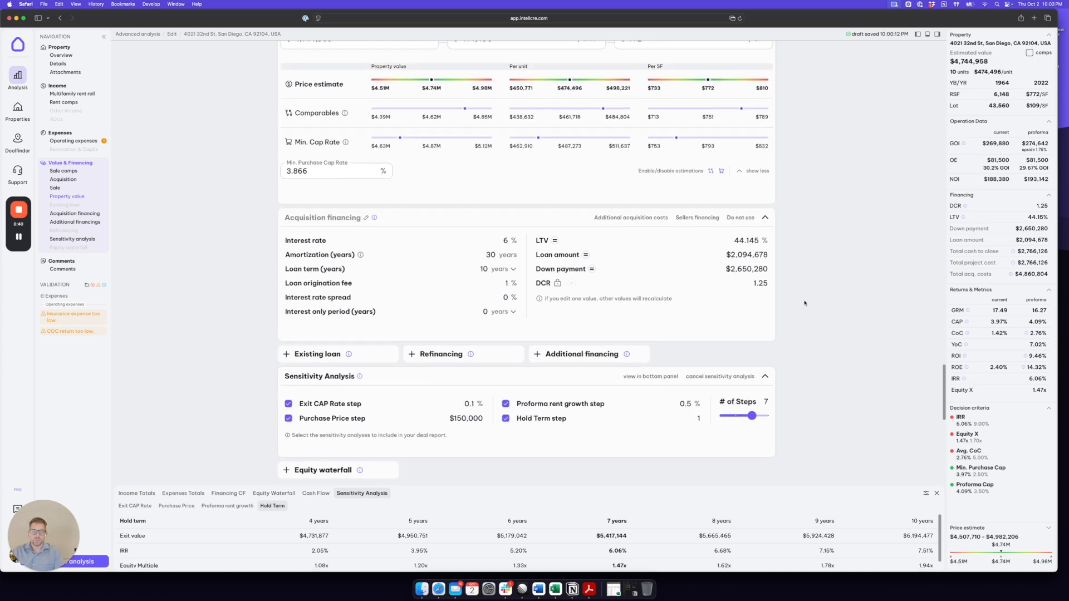
scroll(804, 303, up, 1)
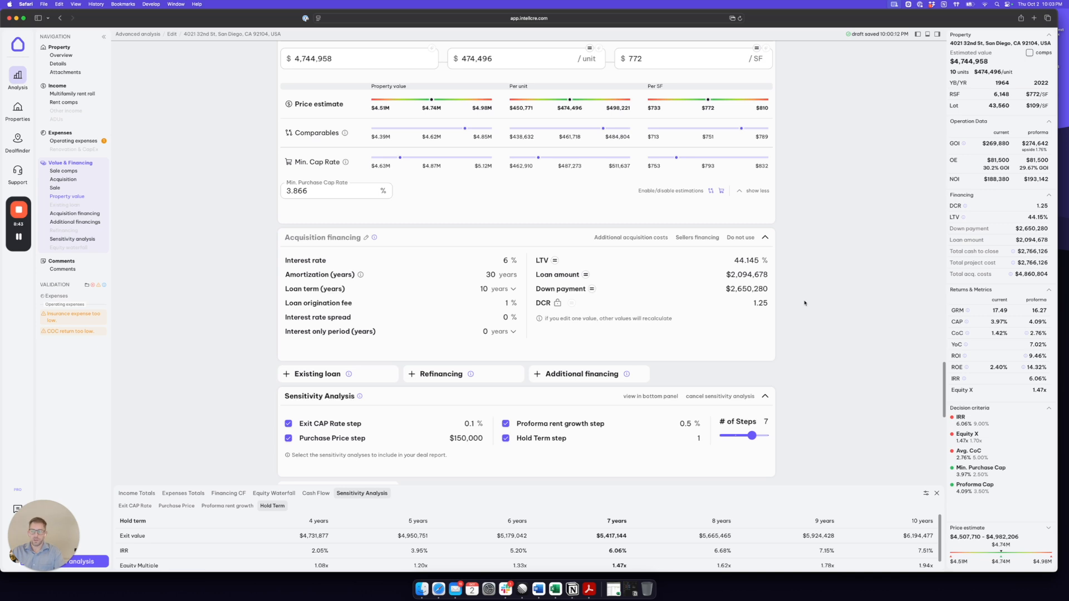